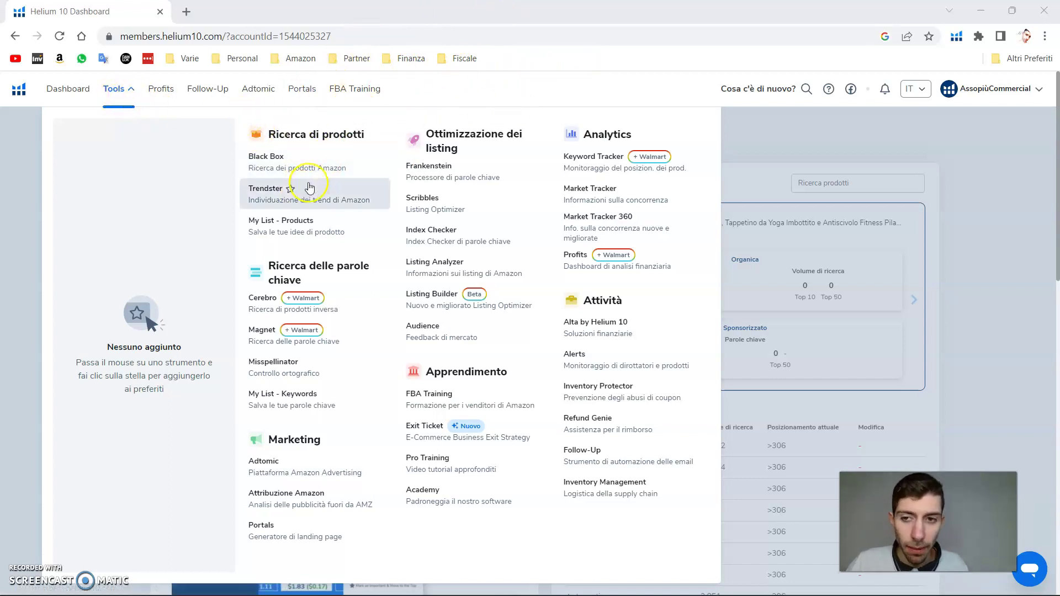
Step: Open the Black Box product research tool and switch it to the Parole chiave (keyword) search
{"action": "left_click", "coordinate": [351, 164]}
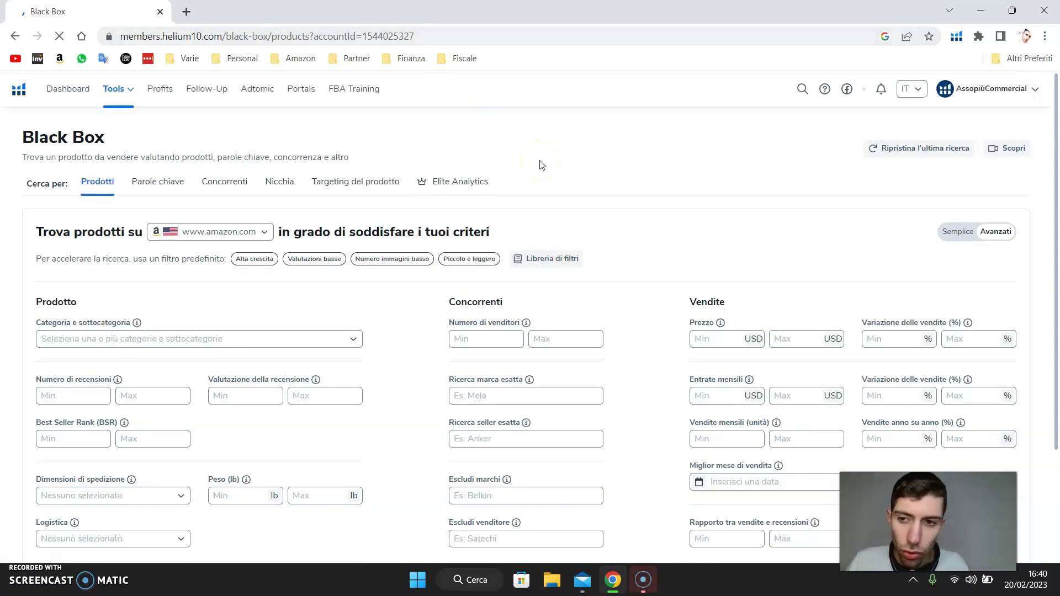
{"action": "scroll", "coordinate": [542, 168], "scroll_direction": "down", "scroll_amount": 1}
{"action": "scroll", "coordinate": [544, 175], "scroll_direction": "up", "scroll_amount": 1}
{"action": "scroll", "coordinate": [544, 174], "scroll_direction": "down", "scroll_amount": 1}
{"action": "scroll", "coordinate": [544, 175], "scroll_direction": "up", "scroll_amount": 1}
{"action": "scroll", "coordinate": [544, 175], "scroll_direction": "down", "scroll_amount": 3}
{"action": "scroll", "coordinate": [544, 175], "scroll_direction": "up", "scroll_amount": 3}
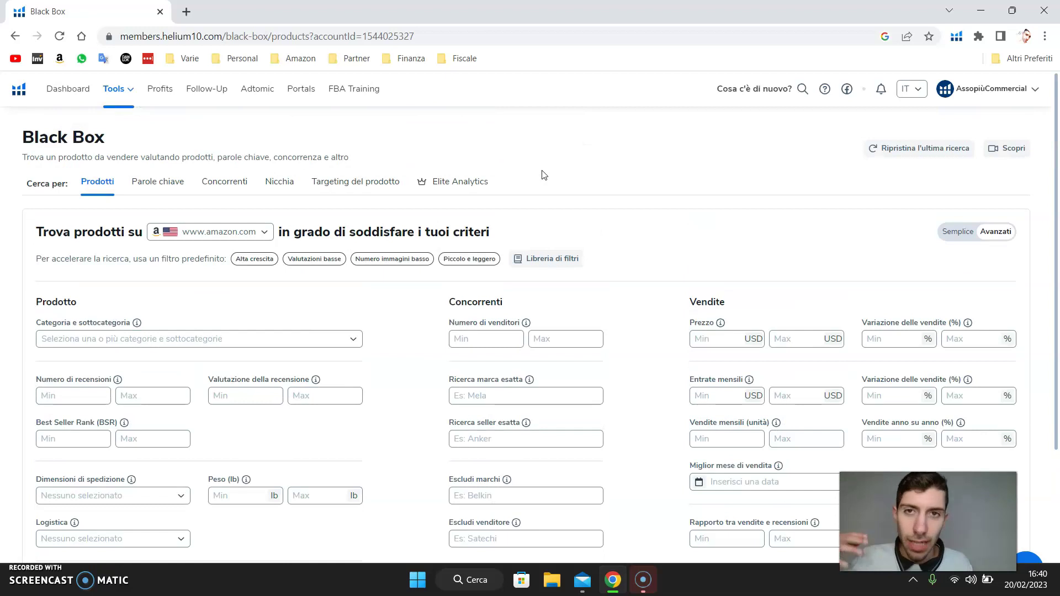
{"action": "scroll", "coordinate": [486, 184], "scroll_direction": "down", "scroll_amount": 1}
{"action": "scroll", "coordinate": [332, 184], "scroll_direction": "up", "scroll_amount": 1}
{"action": "left_click", "coordinate": [99, 186]}
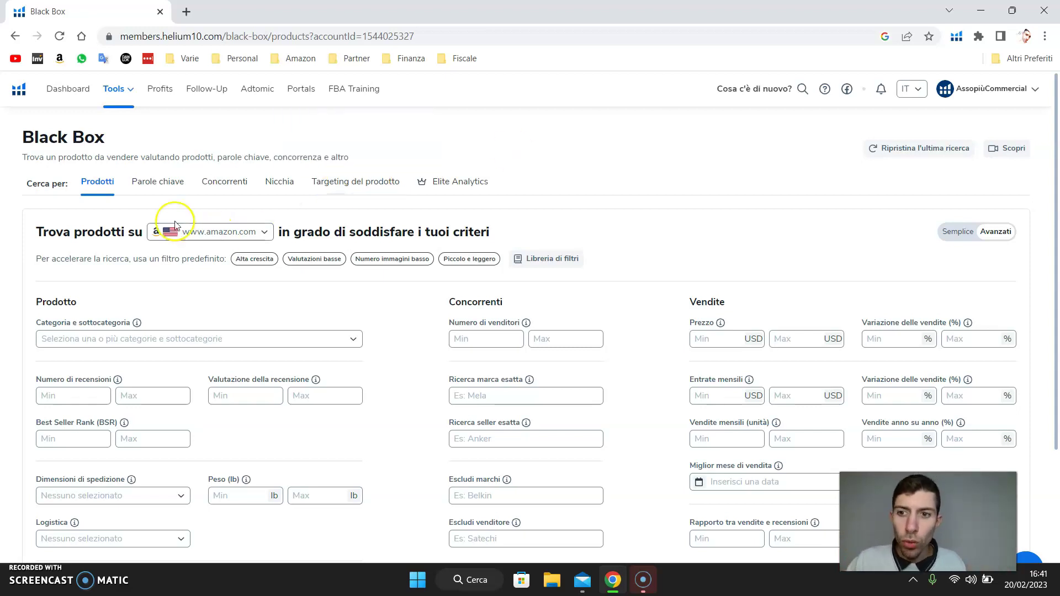
{"action": "left_click", "coordinate": [165, 185]}
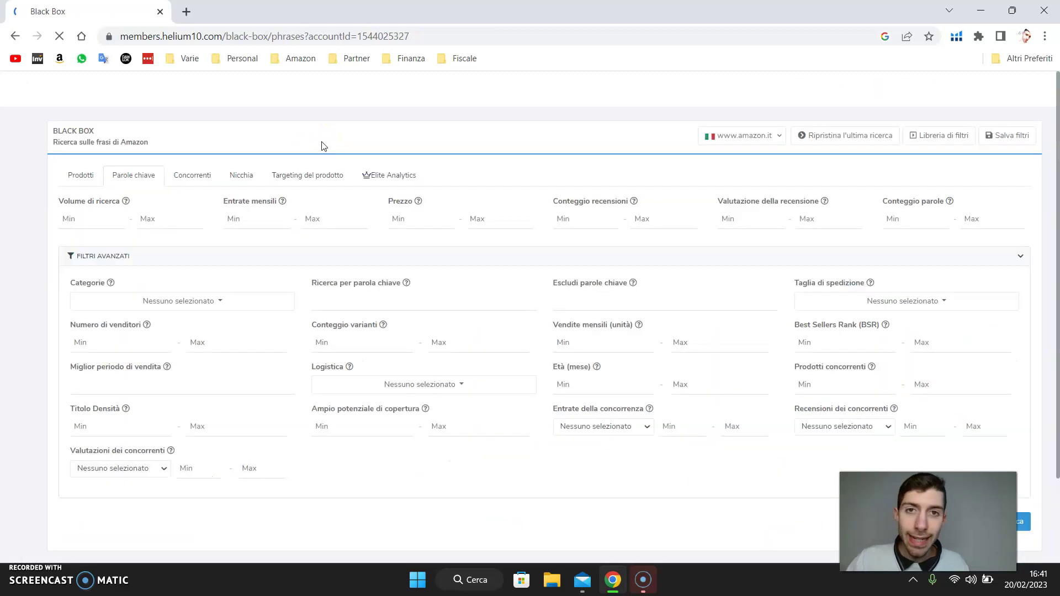
{"action": "left_click", "coordinate": [410, 184]}
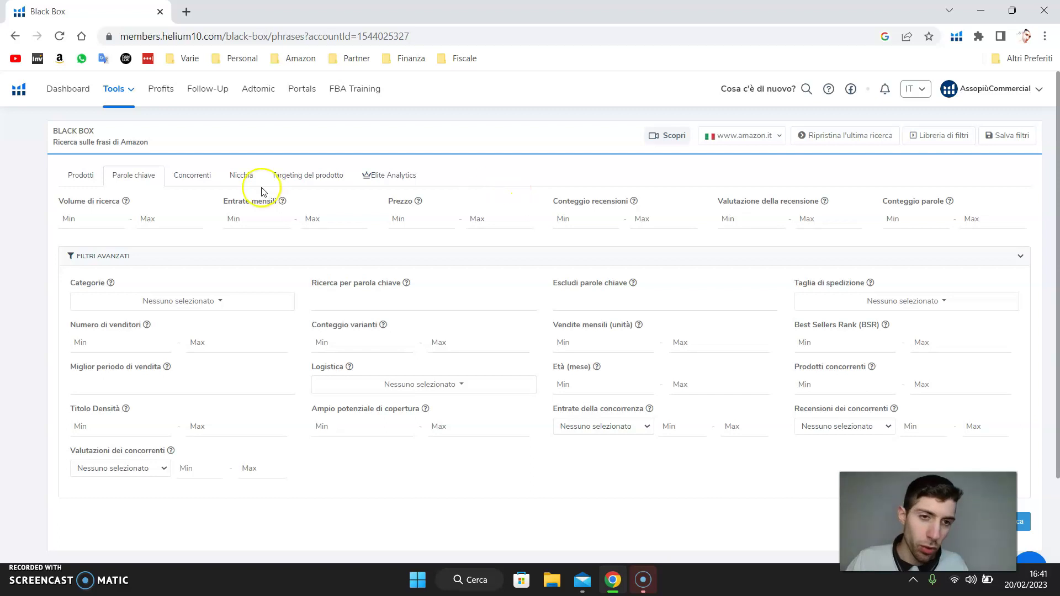
Step: Set the search volume filter (Volume di ricerca) to a minimum of 5000 and a maximum of 40000
{"action": "left_click", "coordinate": [96, 220]}
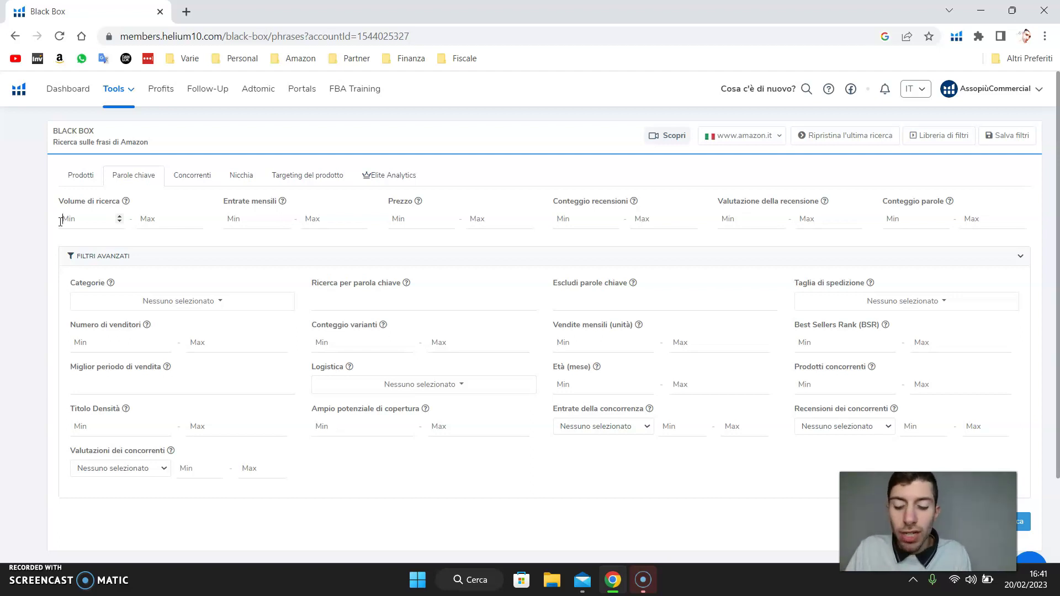
{"action": "type", "text": "5000"}
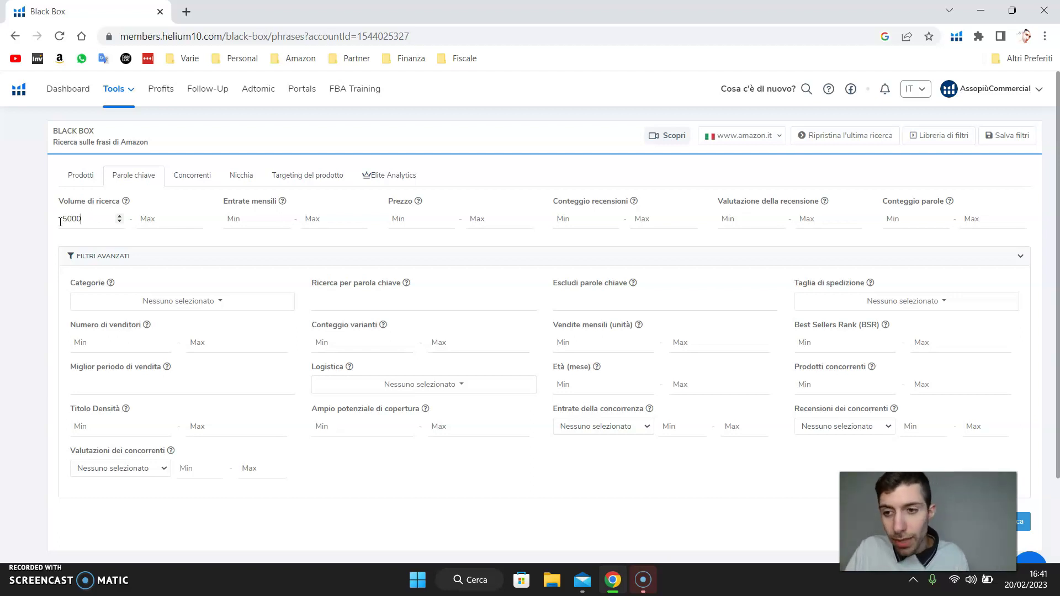
{"action": "left_click", "coordinate": [165, 227]}
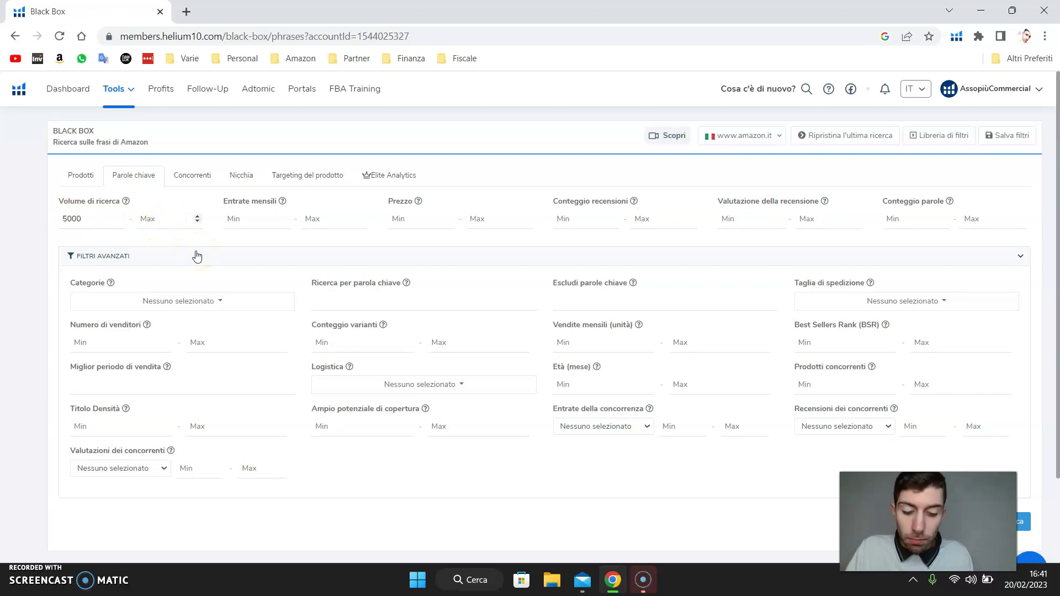
{"action": "type", "text": "40000"}
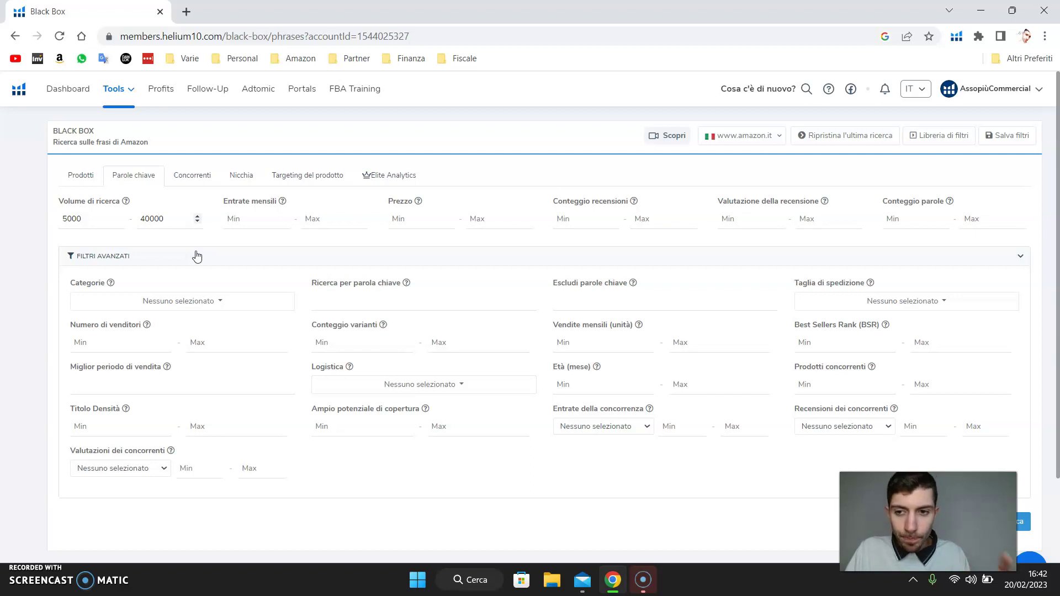
Step: Set the monthly revenue filter (Entrate mensili) to a minimum of 8000 and a maximum of 40000
{"action": "left_click", "coordinate": [248, 222]}
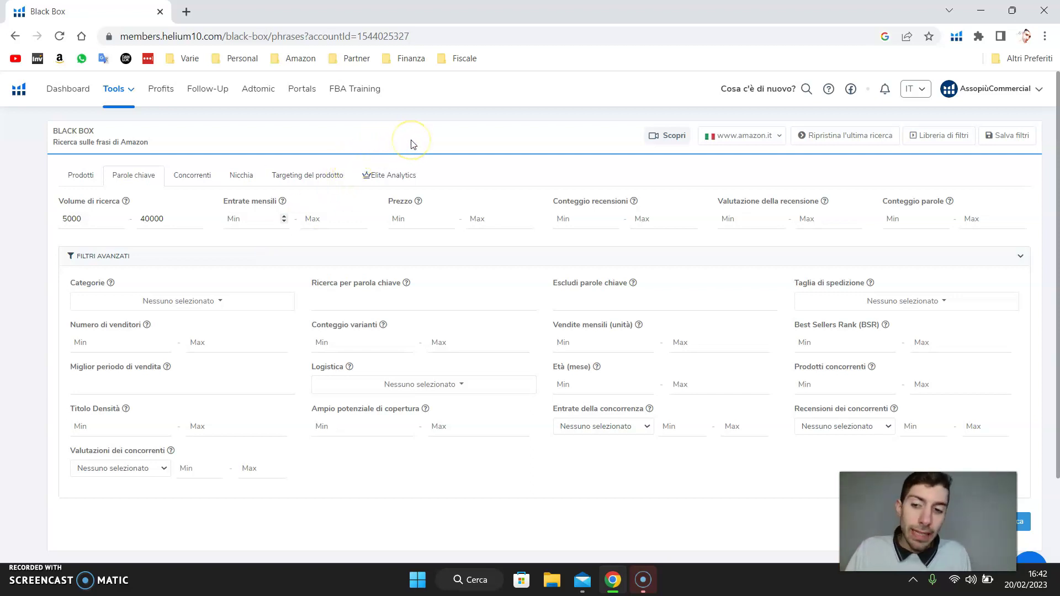
{"action": "type", "text": "8000"}
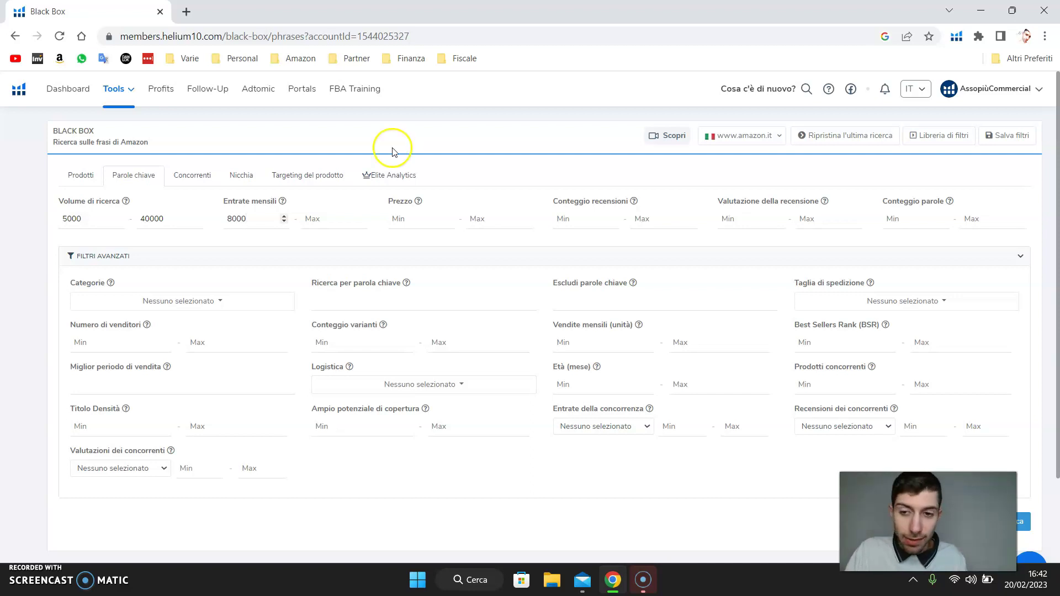
{"action": "left_click", "coordinate": [339, 217]}
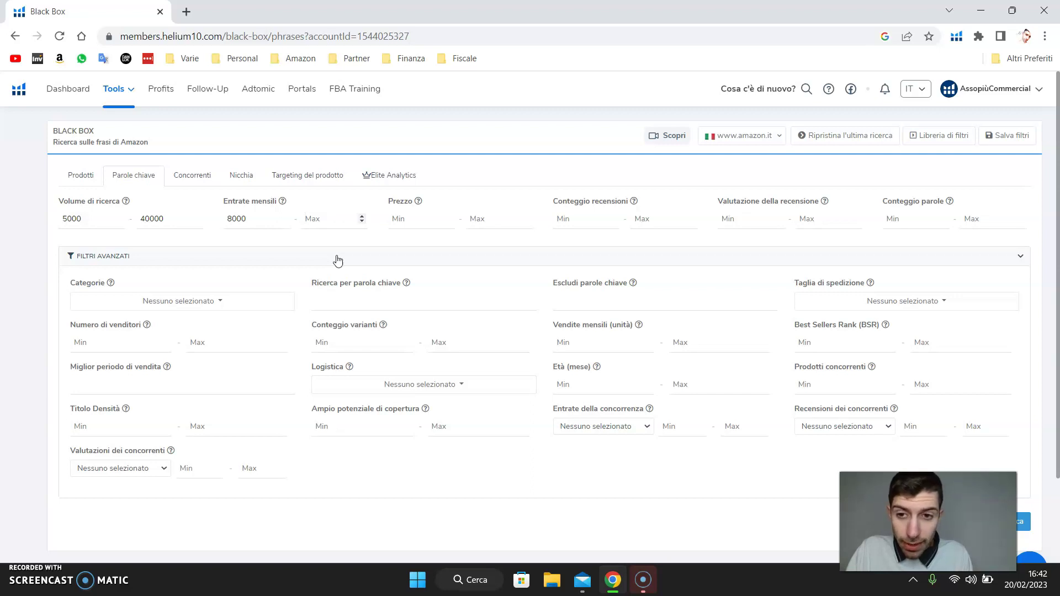
{"action": "type", "text": "40000"}
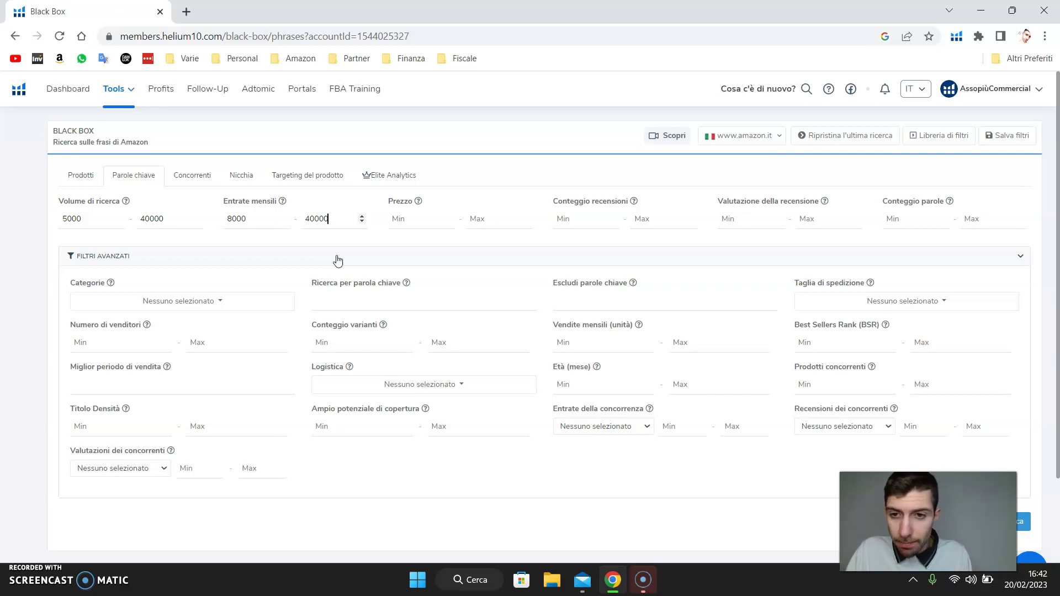
Step: Limit the price (Prezzo) to between 20 and 50 and set the minimum word count (Conteggio parole) to 2
{"action": "left_click", "coordinate": [420, 220]}
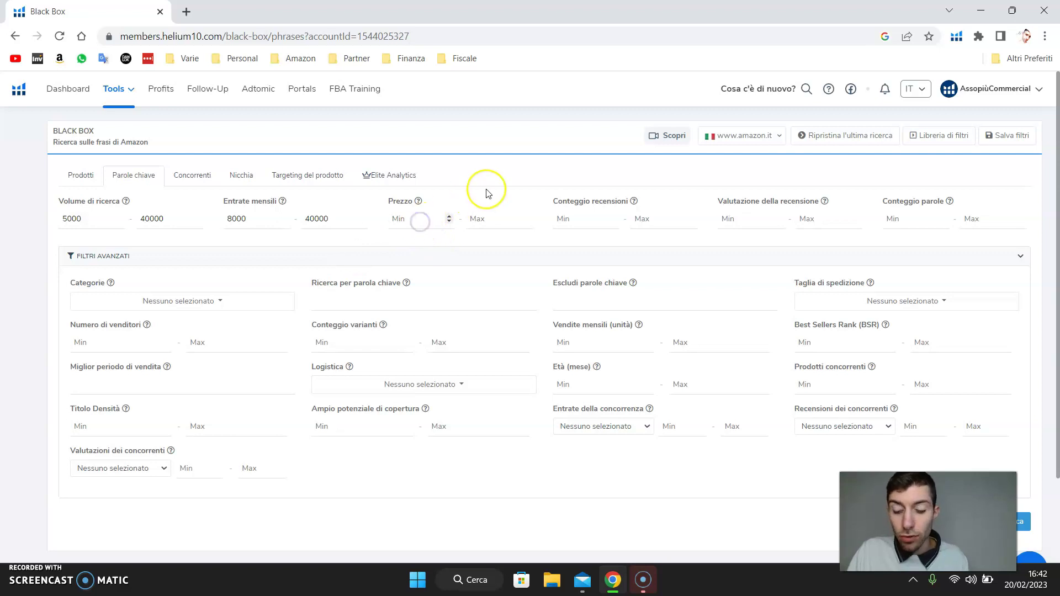
{"action": "type", "text": "20"}
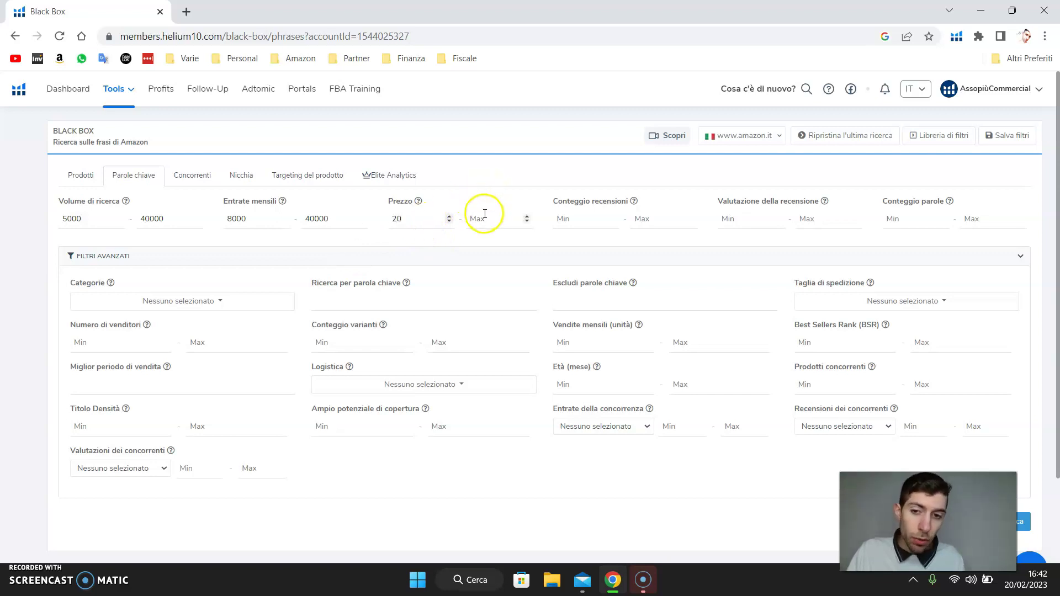
{"action": "left_click", "coordinate": [498, 220]}
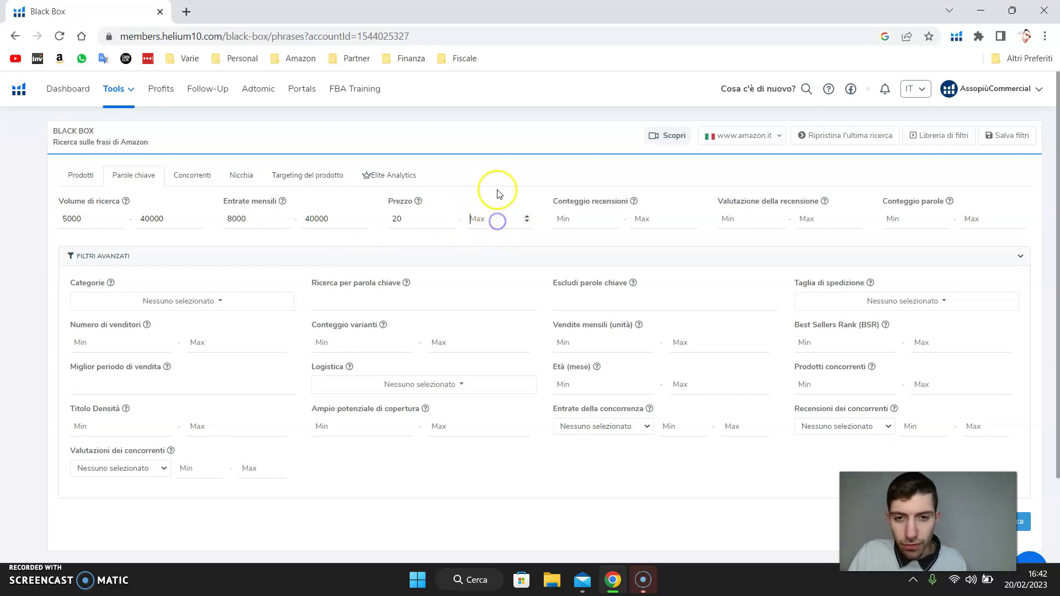
{"action": "type", "text": "50"}
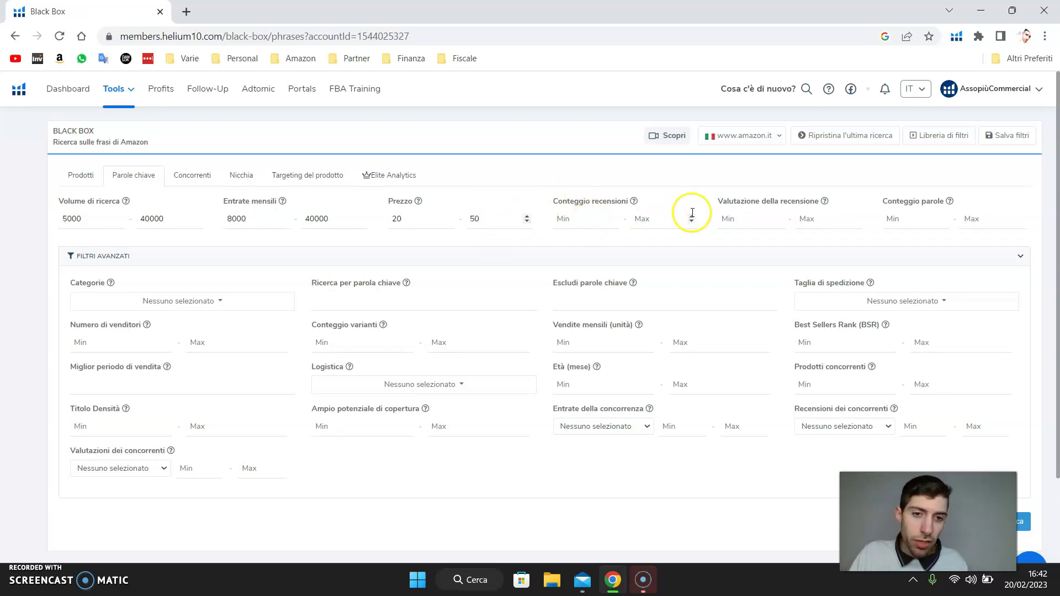
{"action": "left_click", "coordinate": [904, 222]}
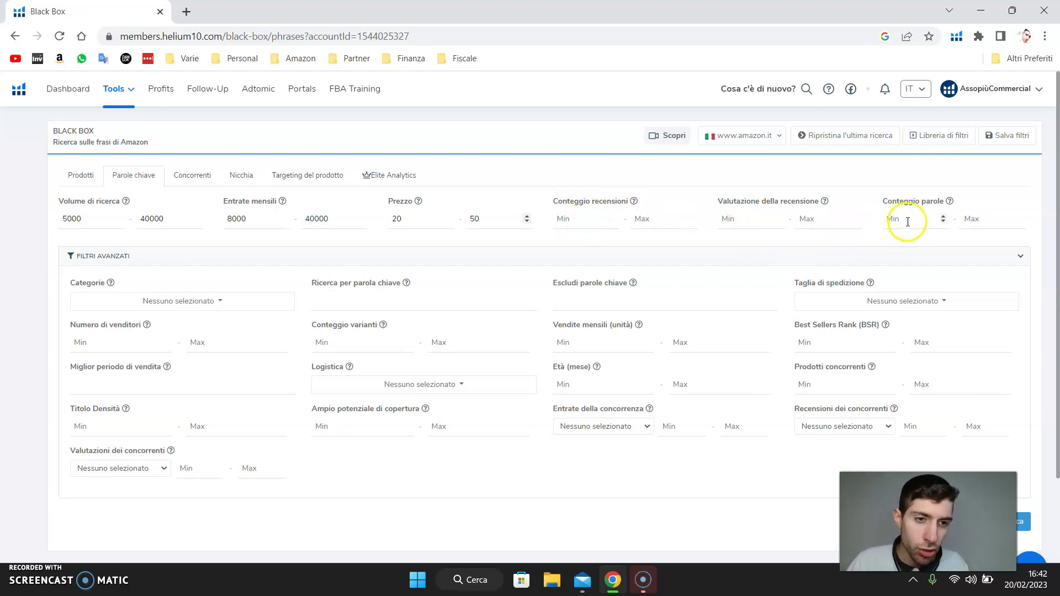
{"action": "type", "text": "2"}
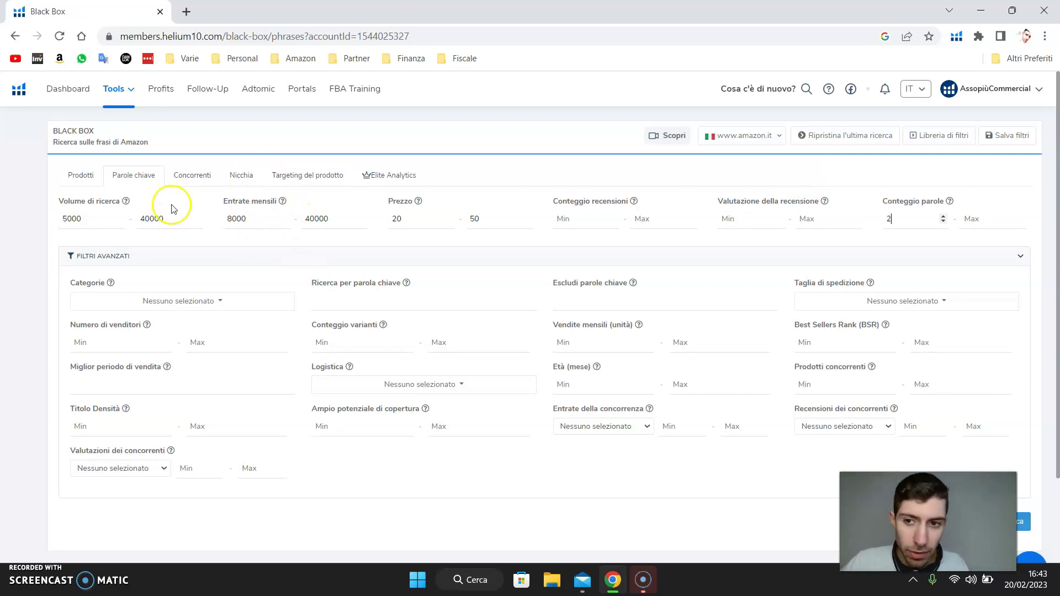
{"action": "scroll", "coordinate": [490, 203], "scroll_direction": "down", "scroll_amount": 1}
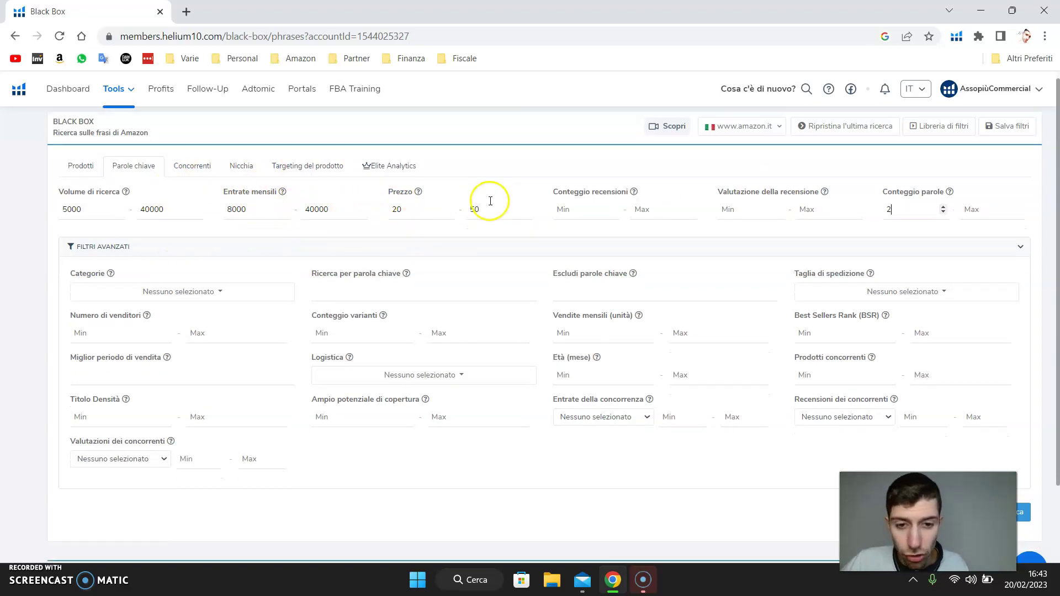
{"action": "scroll", "coordinate": [499, 289], "scroll_direction": "up", "scroll_amount": 1}
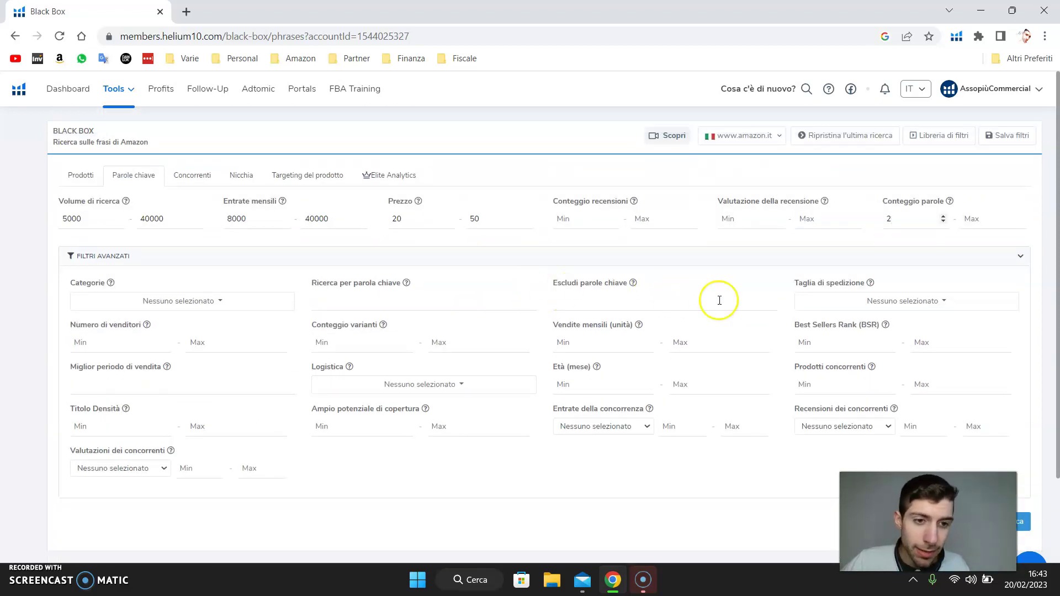
{"action": "left_click", "coordinate": [855, 304]}
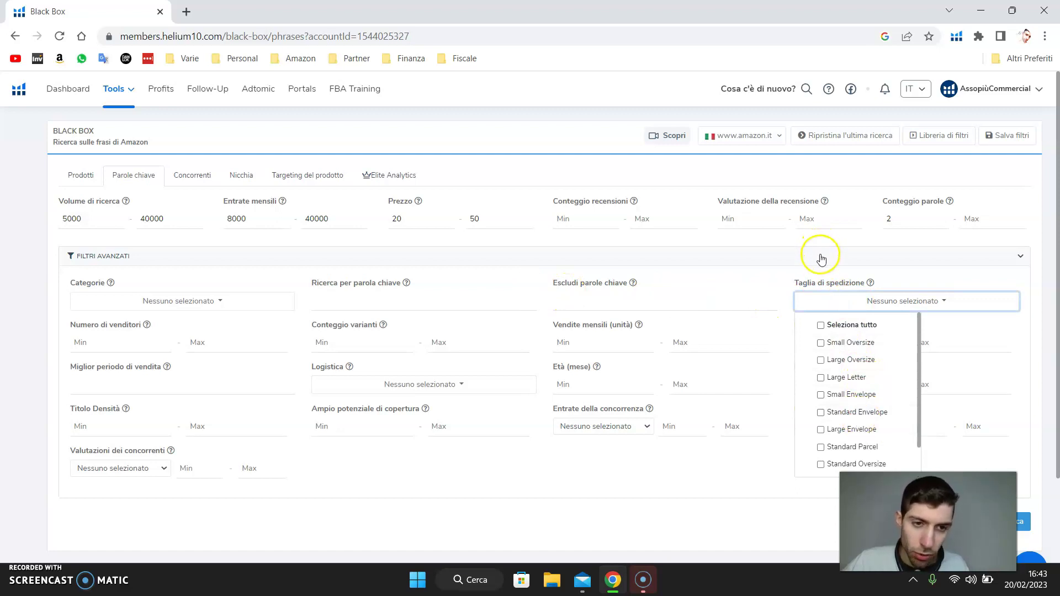
{"action": "left_click", "coordinate": [901, 301]}
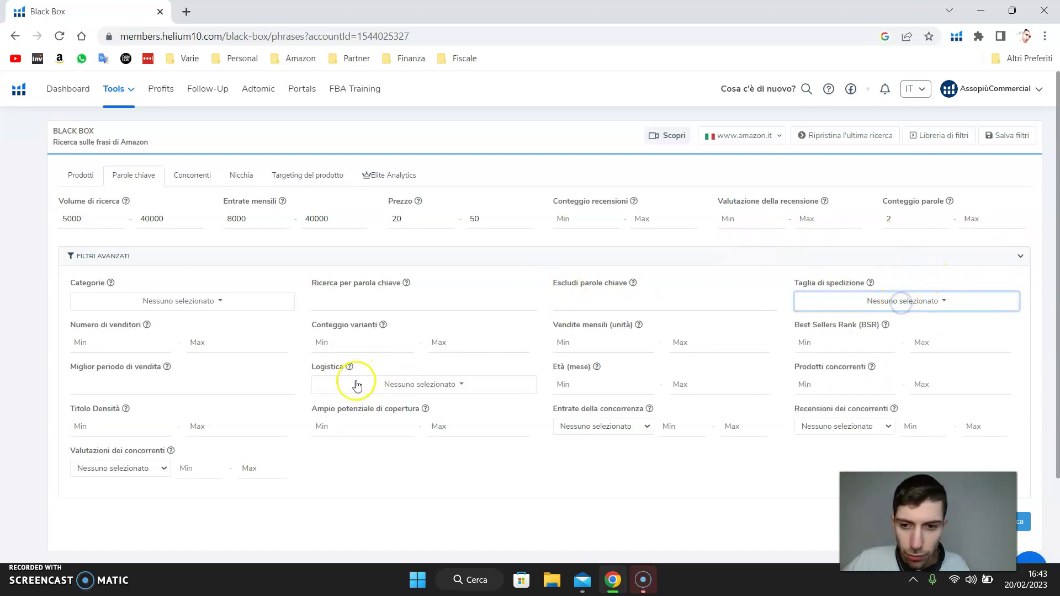
{"action": "left_click", "coordinate": [448, 391]}
{"action": "left_click", "coordinate": [342, 427]}
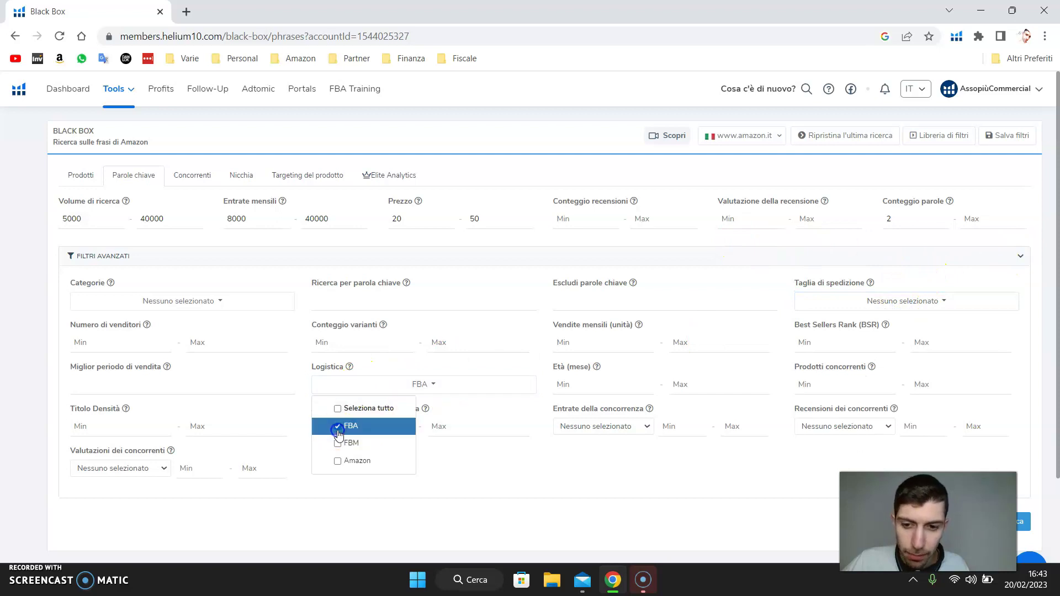
{"action": "left_click", "coordinate": [439, 390]}
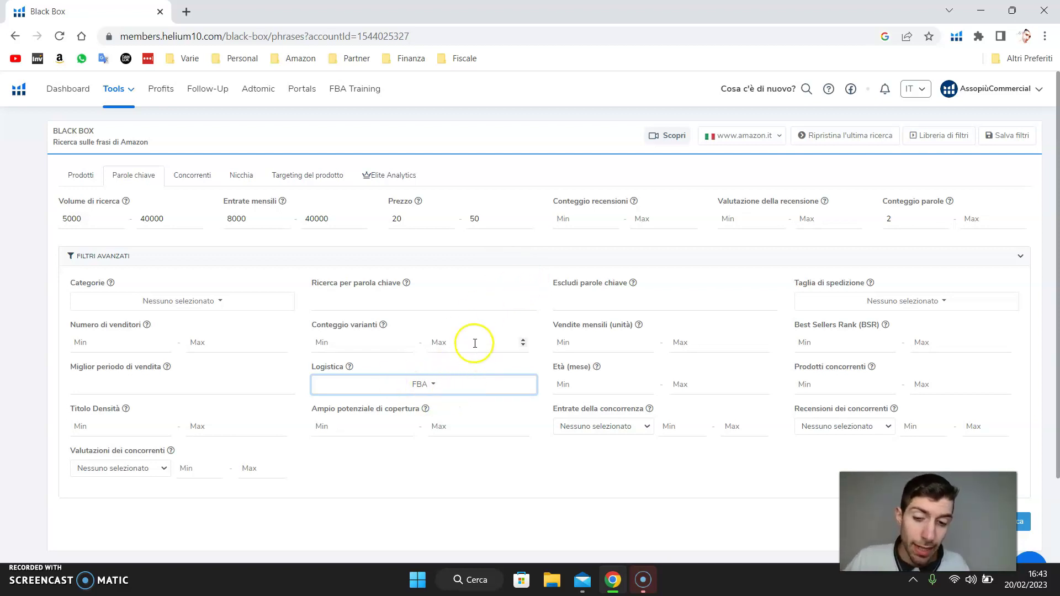
{"action": "left_click", "coordinate": [432, 385]}
{"action": "left_click", "coordinate": [349, 426]}
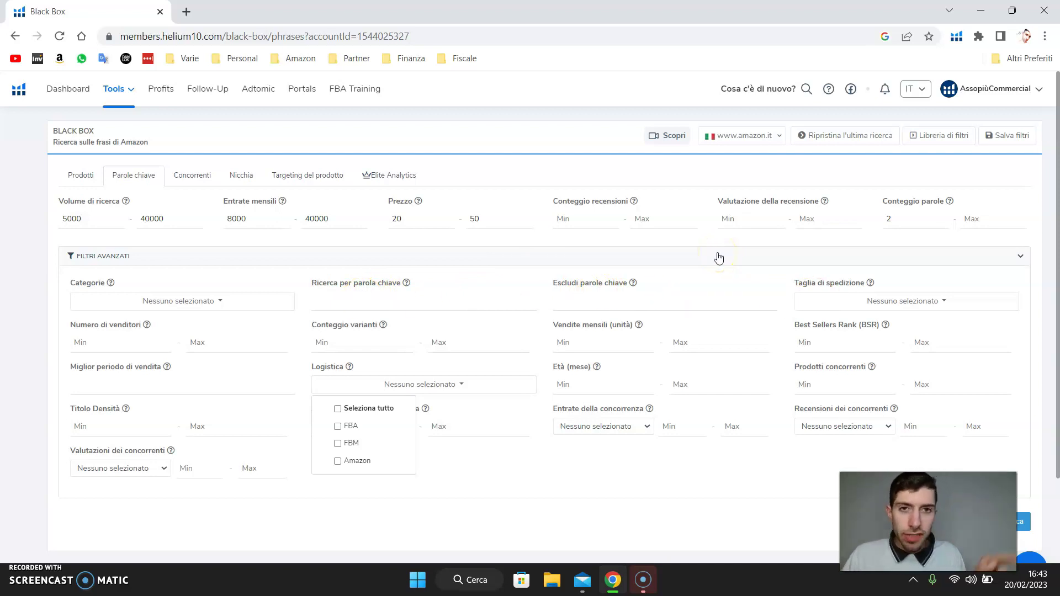
Step: Restrict the shipping size filter (Taglia di spedizione) to Standard Parcel, Standard Oversize and Standard Envelope
{"action": "left_click", "coordinate": [851, 303]}
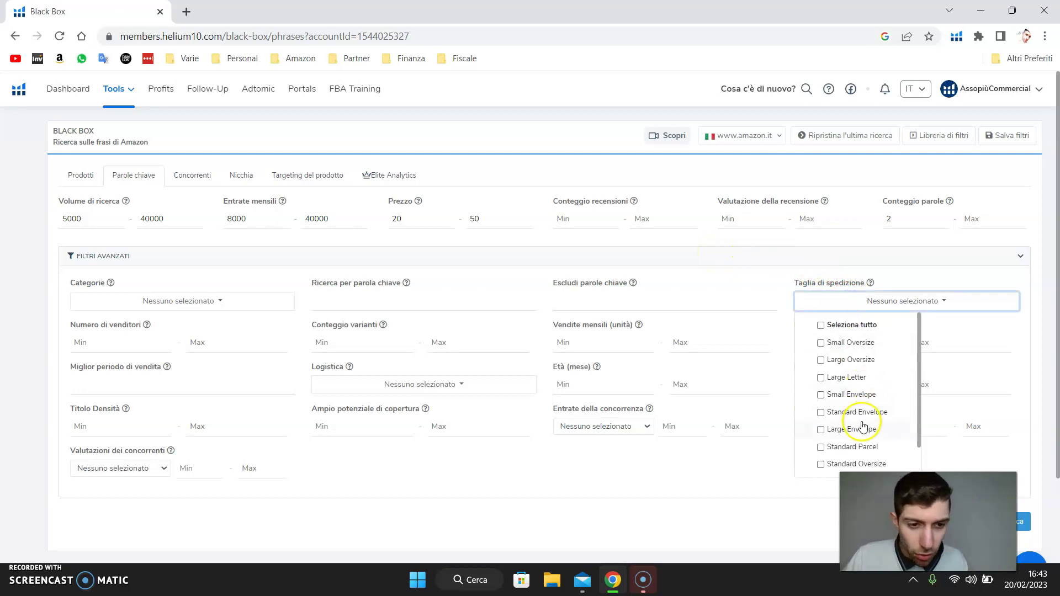
{"action": "scroll", "coordinate": [879, 422], "scroll_direction": "down", "scroll_amount": 1}
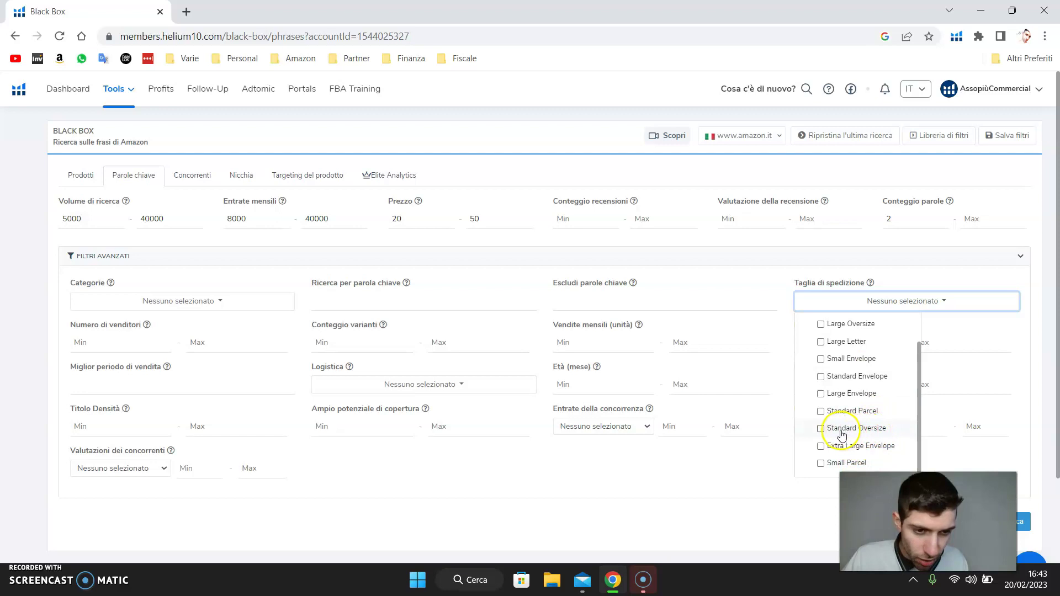
{"action": "left_click", "coordinate": [831, 413]}
{"action": "left_click", "coordinate": [826, 431]}
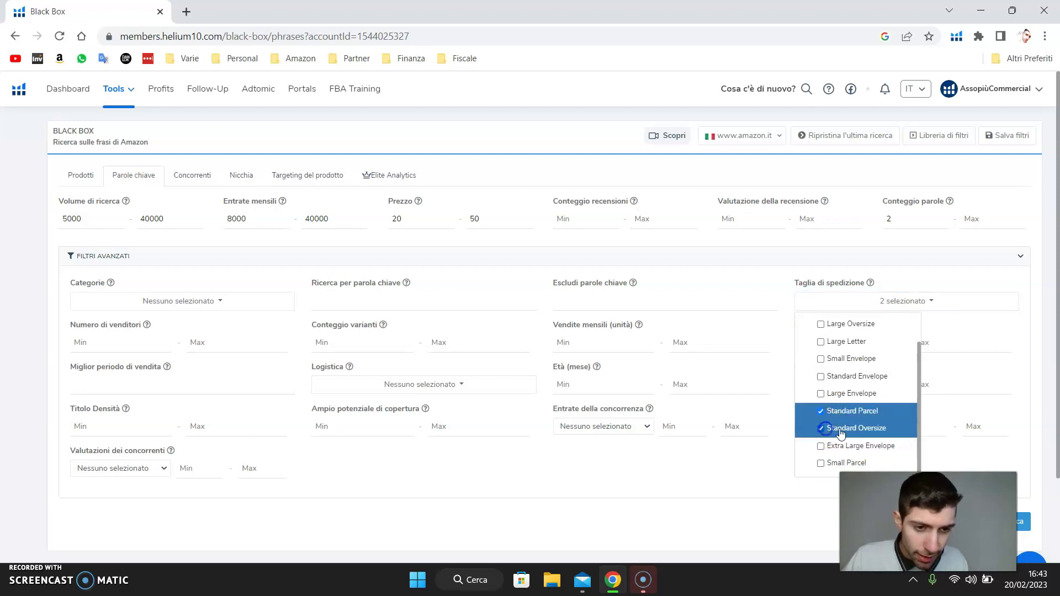
{"action": "scroll", "coordinate": [873, 393], "scroll_direction": "up", "scroll_amount": 1}
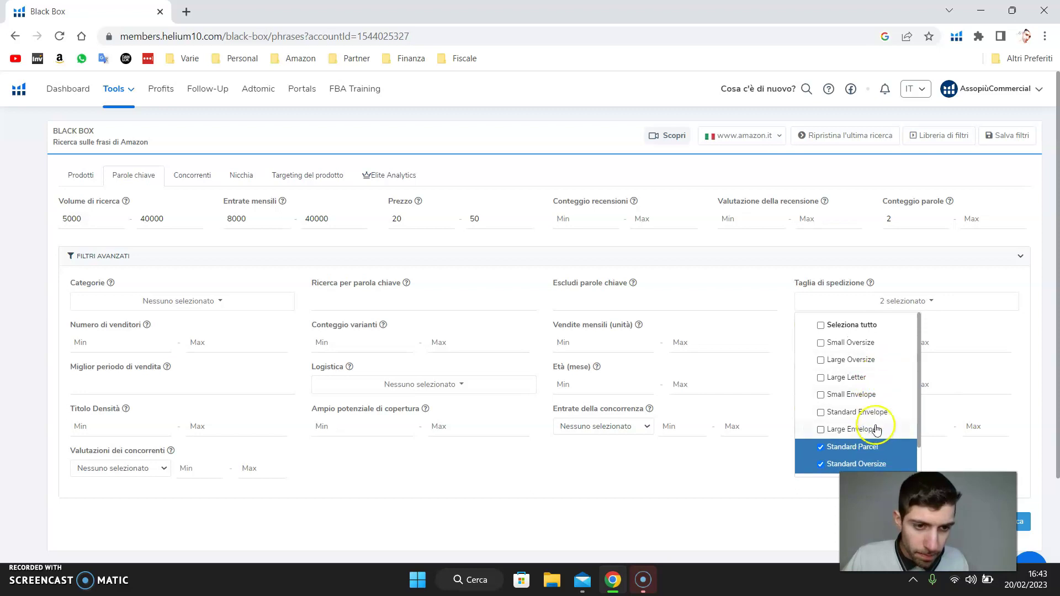
{"action": "left_click", "coordinate": [877, 413]}
{"action": "scroll", "coordinate": [878, 436], "scroll_direction": "down", "scroll_amount": 1}
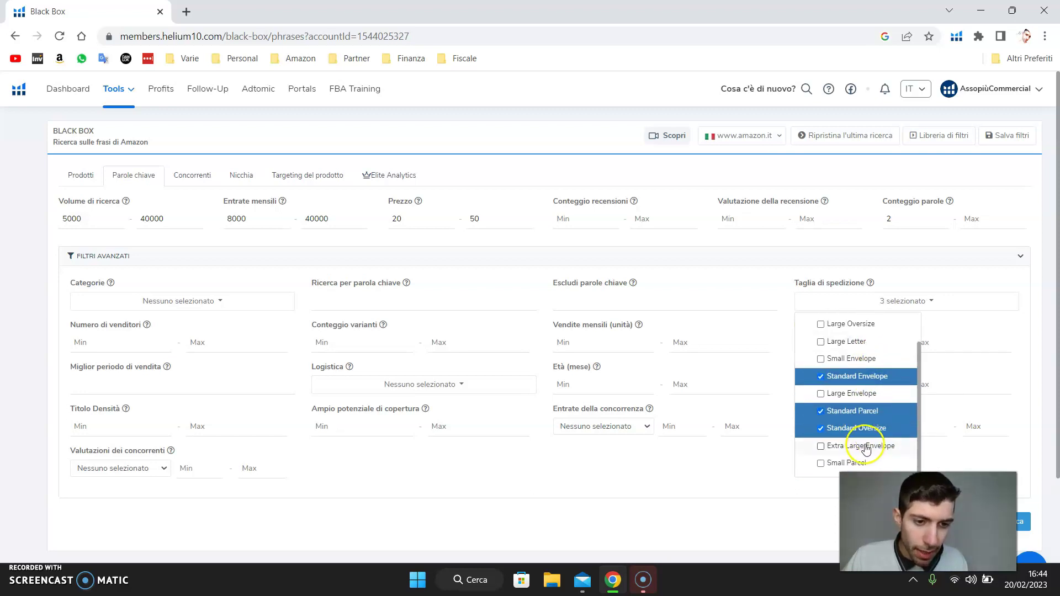
{"action": "scroll", "coordinate": [876, 441], "scroll_direction": "up", "scroll_amount": 1}
{"action": "scroll", "coordinate": [872, 443], "scroll_direction": "down", "scroll_amount": 1}
{"action": "scroll", "coordinate": [872, 442], "scroll_direction": "down", "scroll_amount": 1}
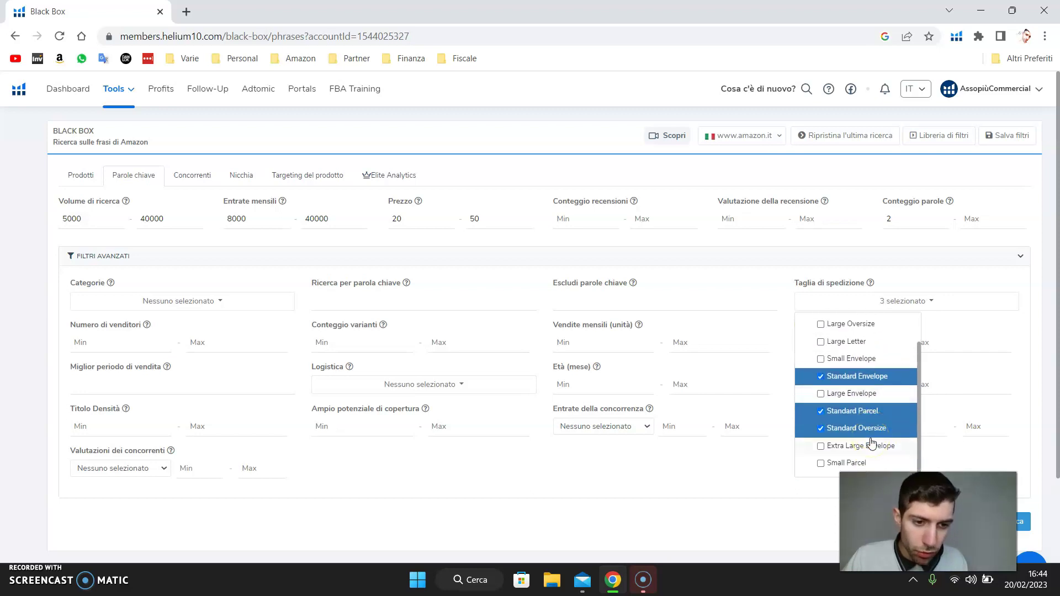
{"action": "scroll", "coordinate": [876, 442], "scroll_direction": "up", "scroll_amount": 2}
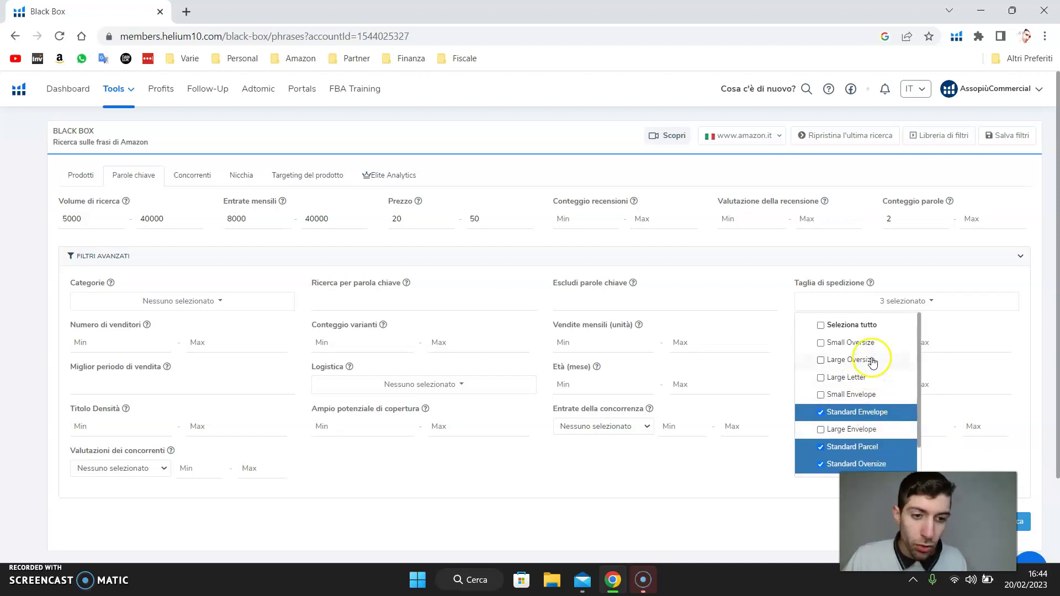
{"action": "scroll", "coordinate": [879, 389], "scroll_direction": "down", "scroll_amount": 1}
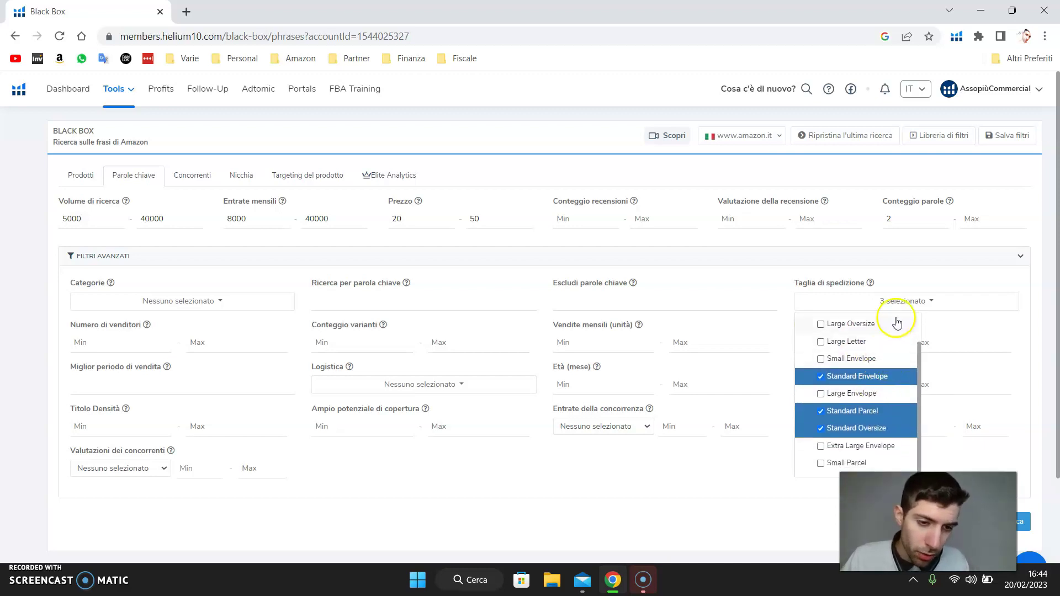
{"action": "left_click", "coordinate": [908, 306]}
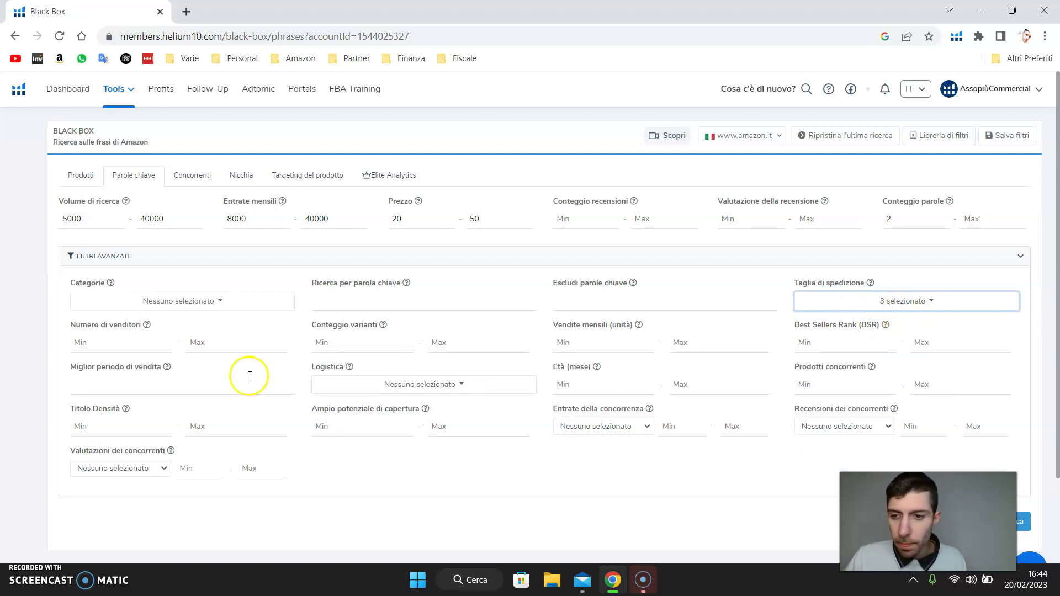
Step: Select all product categories (Categorie) except CD e Vinili
{"action": "left_click", "coordinate": [176, 302]}
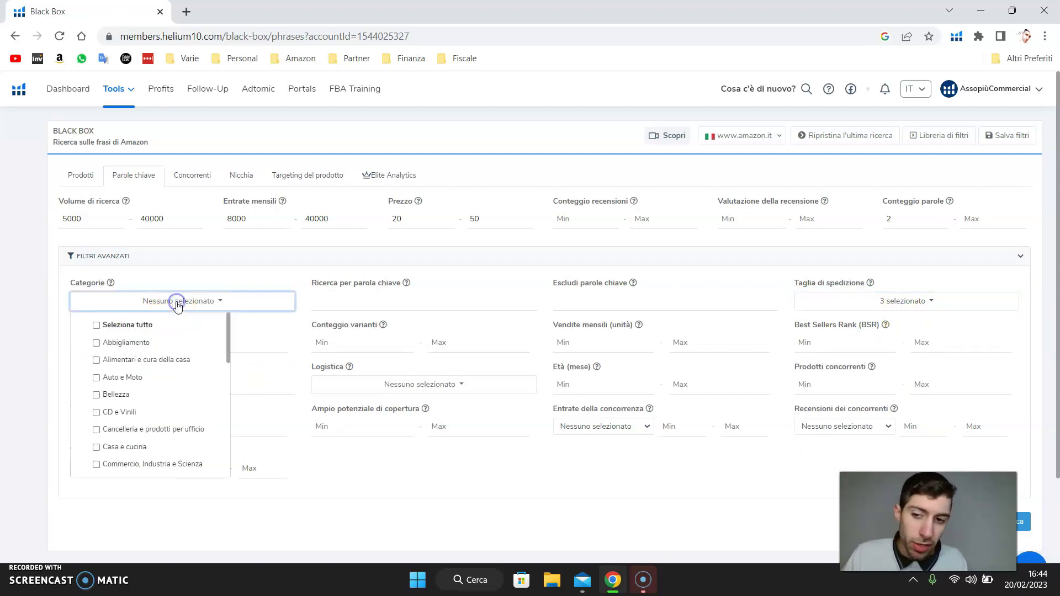
{"action": "left_click", "coordinate": [98, 326]}
{"action": "scroll", "coordinate": [169, 408], "scroll_direction": "down", "scroll_amount": 1}
{"action": "scroll", "coordinate": [168, 408], "scroll_direction": "down", "scroll_amount": 5}
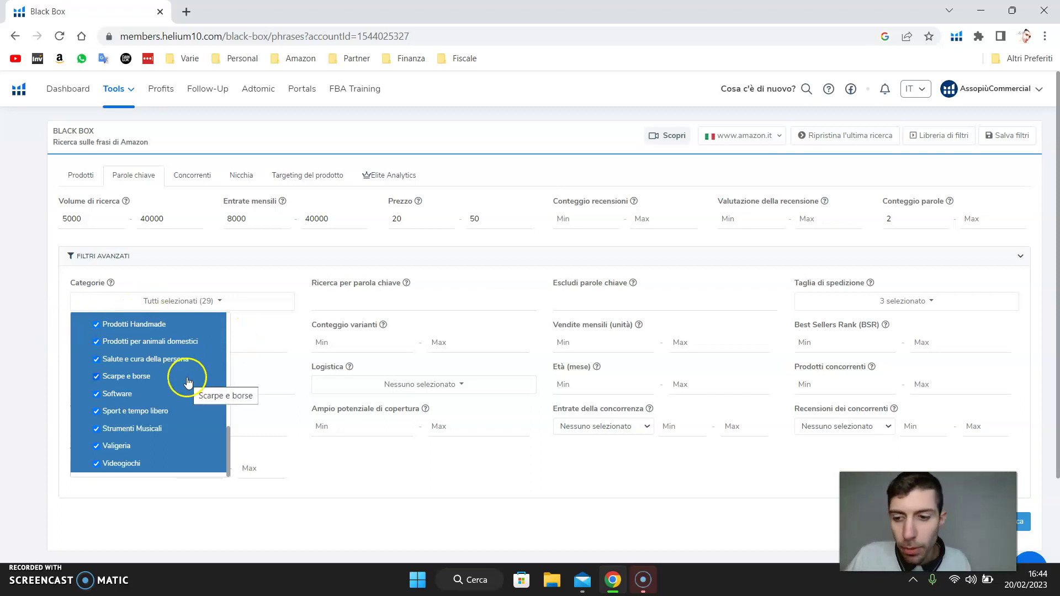
{"action": "scroll", "coordinate": [188, 370], "scroll_direction": "down", "scroll_amount": 3}
{"action": "scroll", "coordinate": [161, 310], "scroll_direction": "up", "scroll_amount": 3}
{"action": "scroll", "coordinate": [161, 309], "scroll_direction": "up", "scroll_amount": 5}
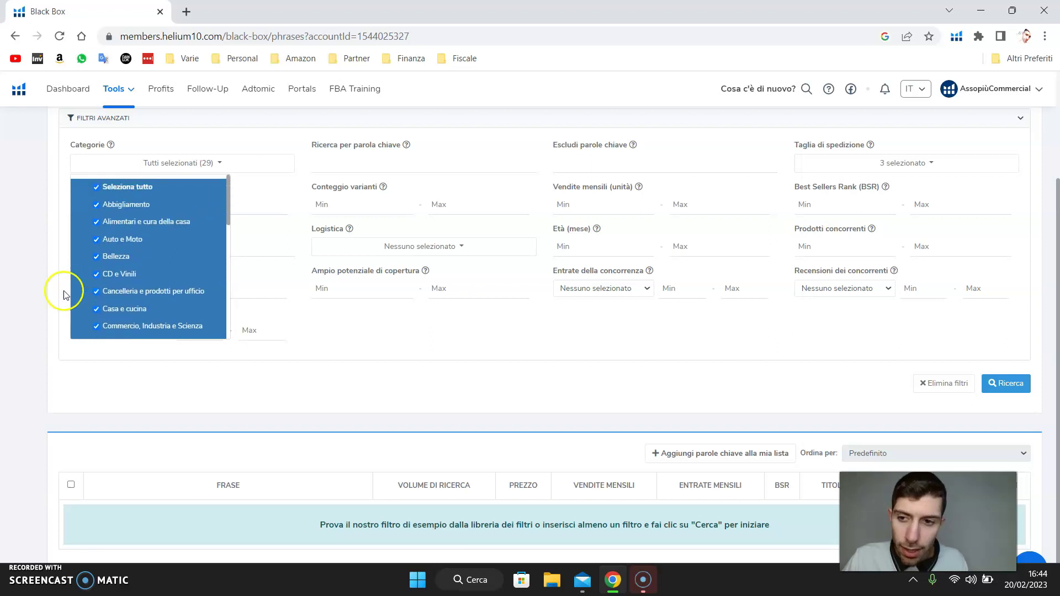
{"action": "left_click", "coordinate": [106, 275]}
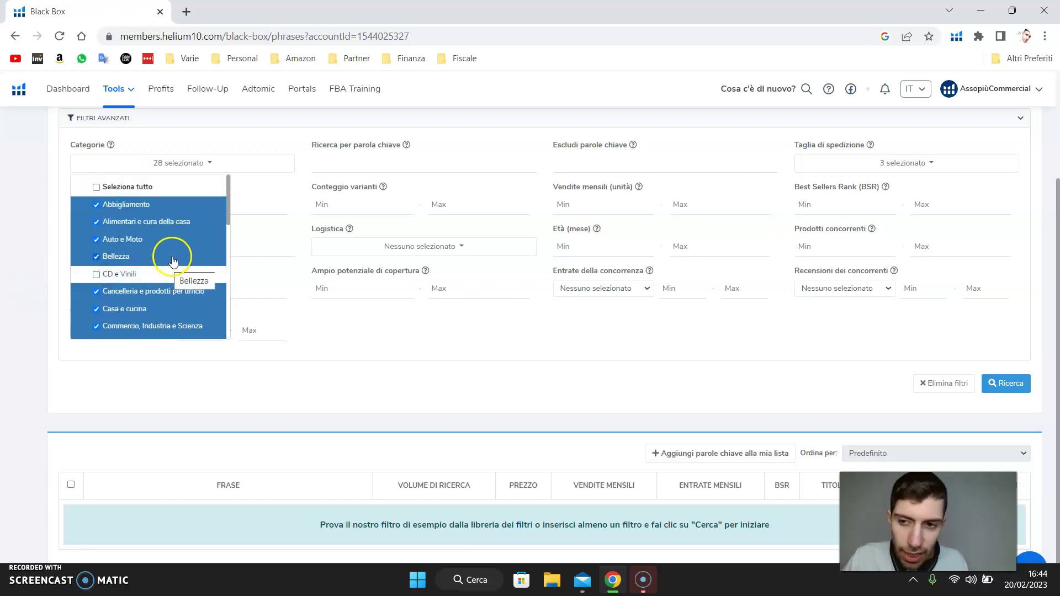
{"action": "left_click", "coordinate": [188, 168]}
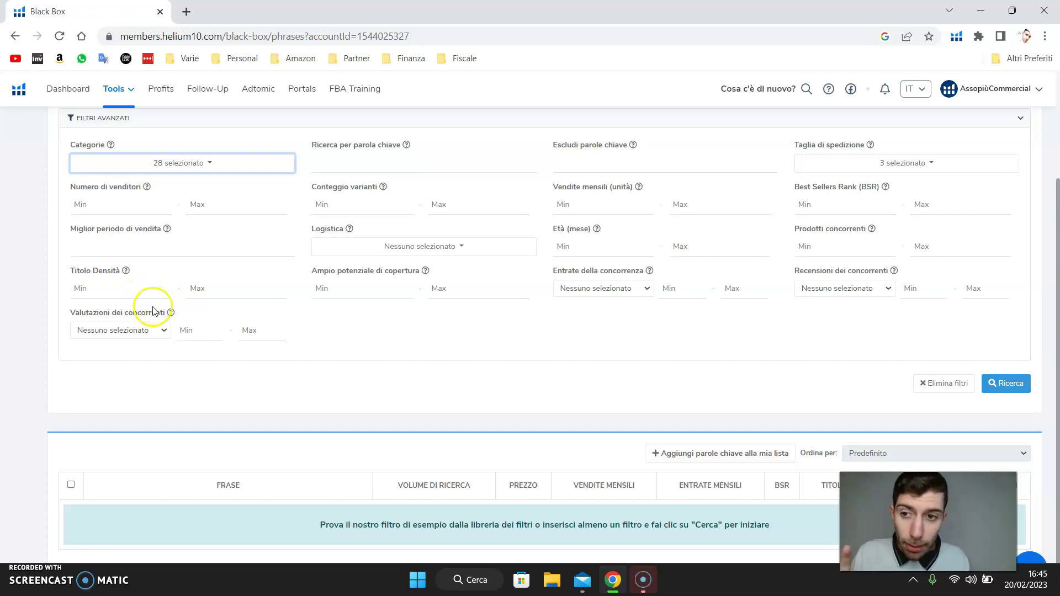
Step: Set the title density filter (Titolo Densità) to a minimum of 0 and a maximum of 5
{"action": "scroll", "coordinate": [110, 301], "scroll_direction": "up", "scroll_amount": 1}
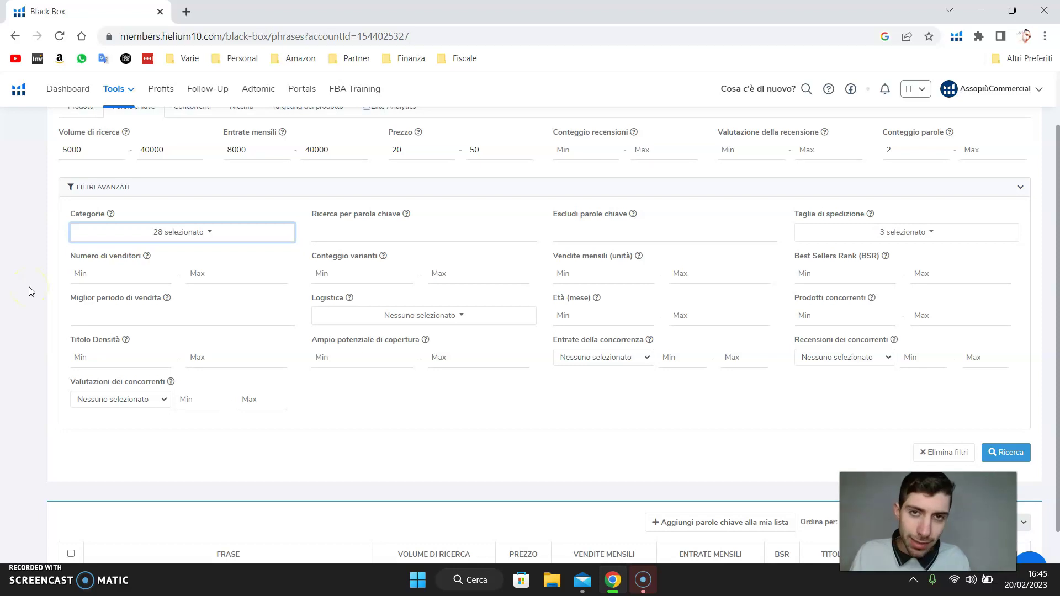
{"action": "scroll", "coordinate": [31, 291], "scroll_direction": "down", "scroll_amount": 1}
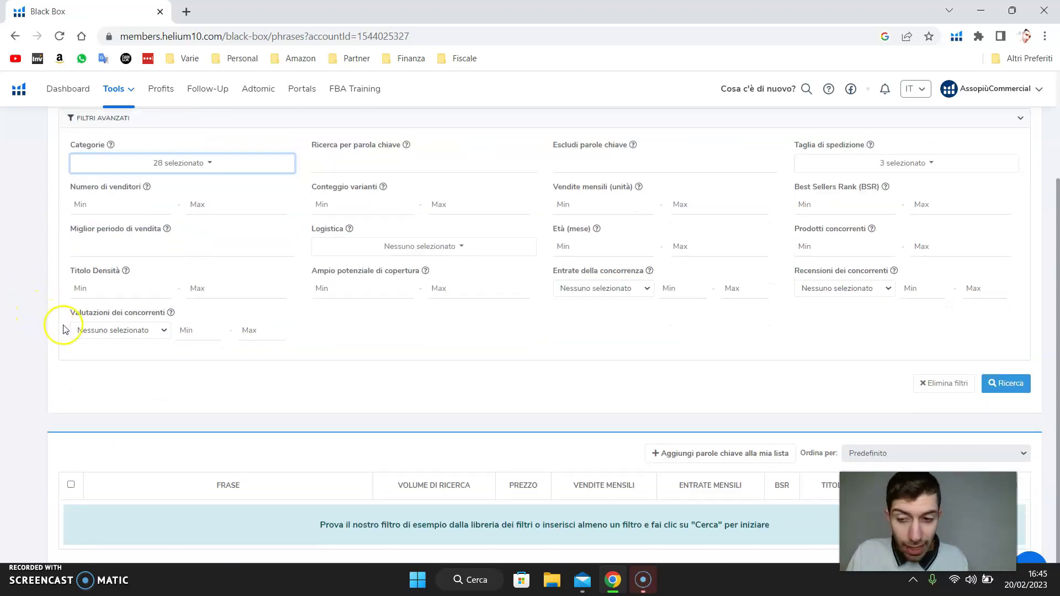
{"action": "left_click", "coordinate": [108, 287]}
{"action": "type", "text": "0"}
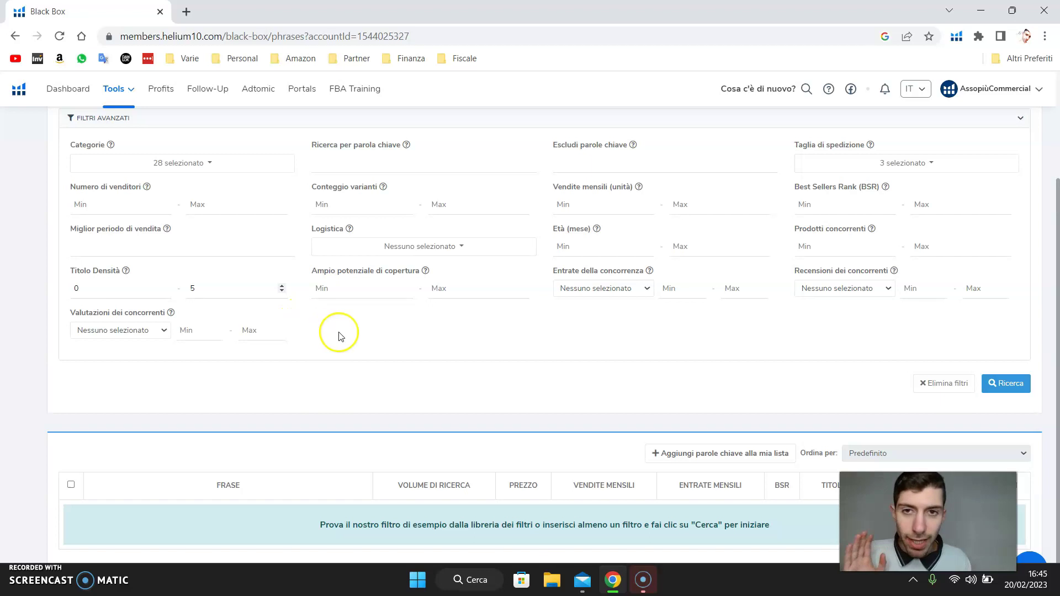
Step: Run the keyword search with the configured filters
{"action": "scroll", "coordinate": [331, 331], "scroll_direction": "up", "scroll_amount": 2}
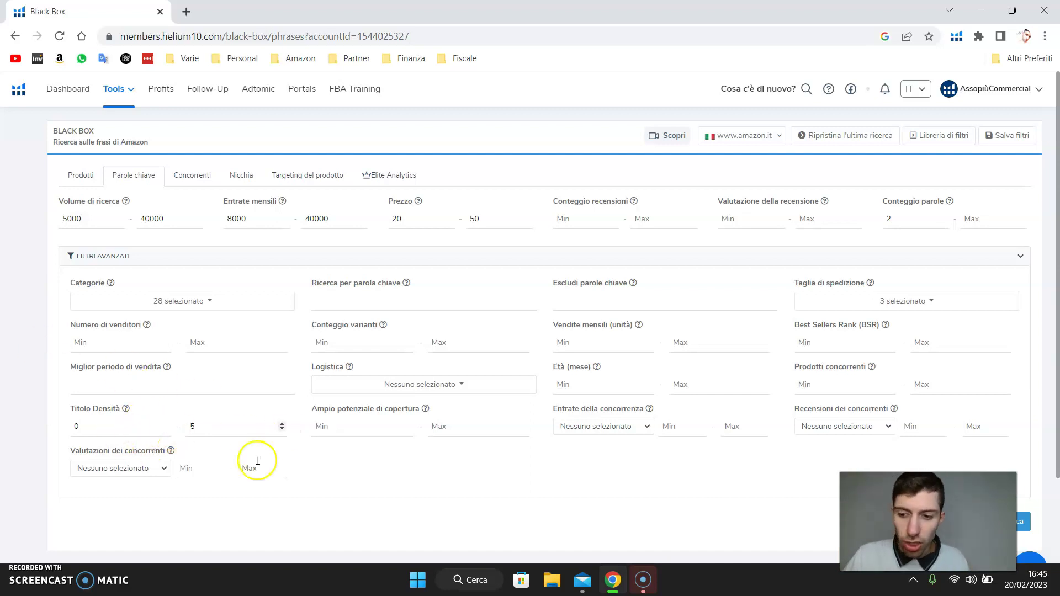
{"action": "scroll", "coordinate": [856, 456], "scroll_direction": "down", "scroll_amount": 1}
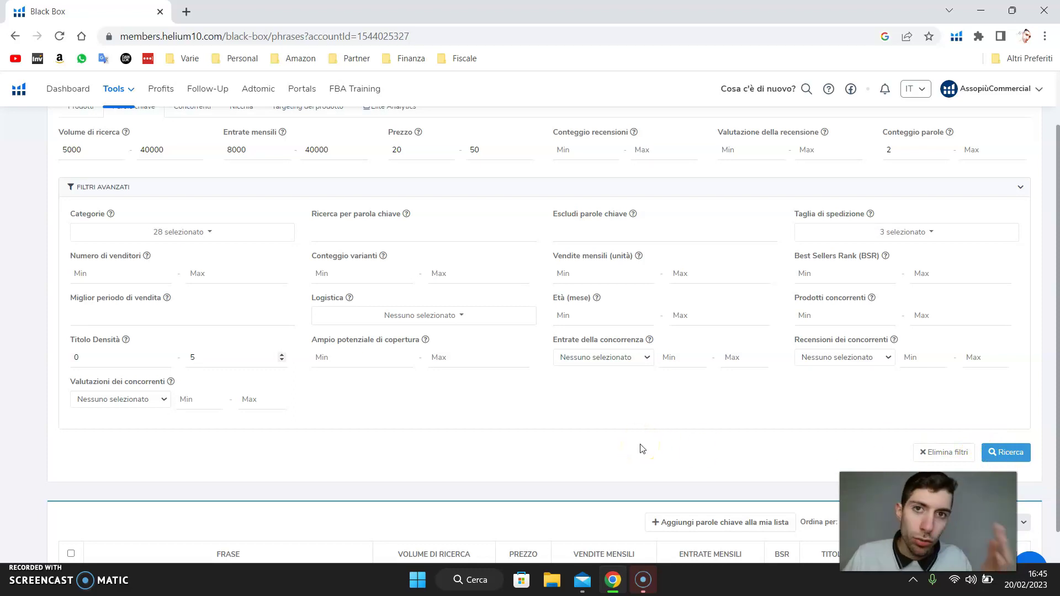
{"action": "left_click", "coordinate": [991, 456]}
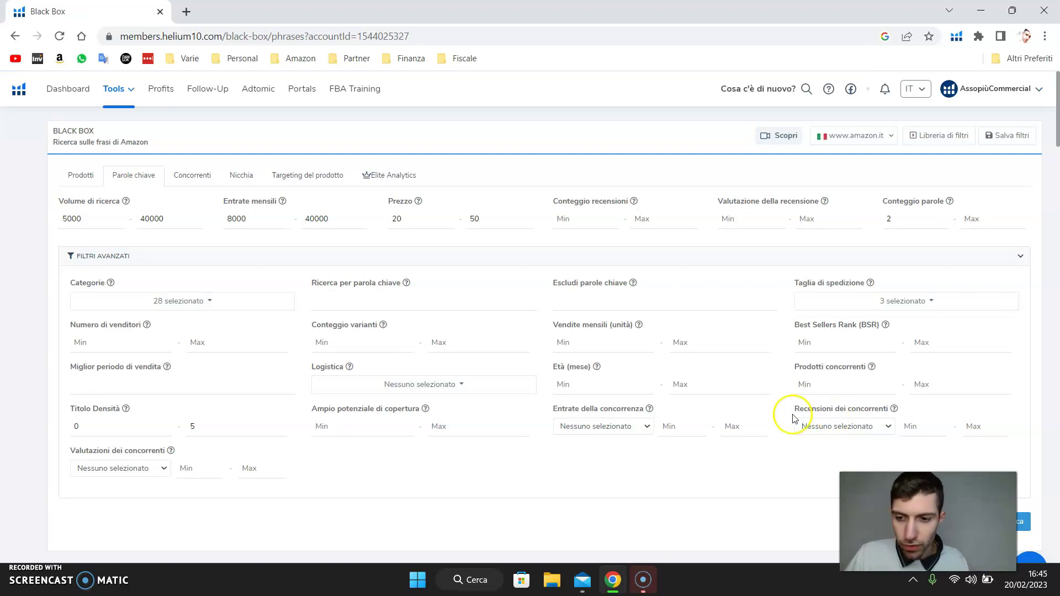
Step: Review the phrases on the first results page, examining their category, search volume, price, monthly revenue and best sales period
{"action": "scroll", "coordinate": [334, 447], "scroll_direction": "down", "scroll_amount": 2}
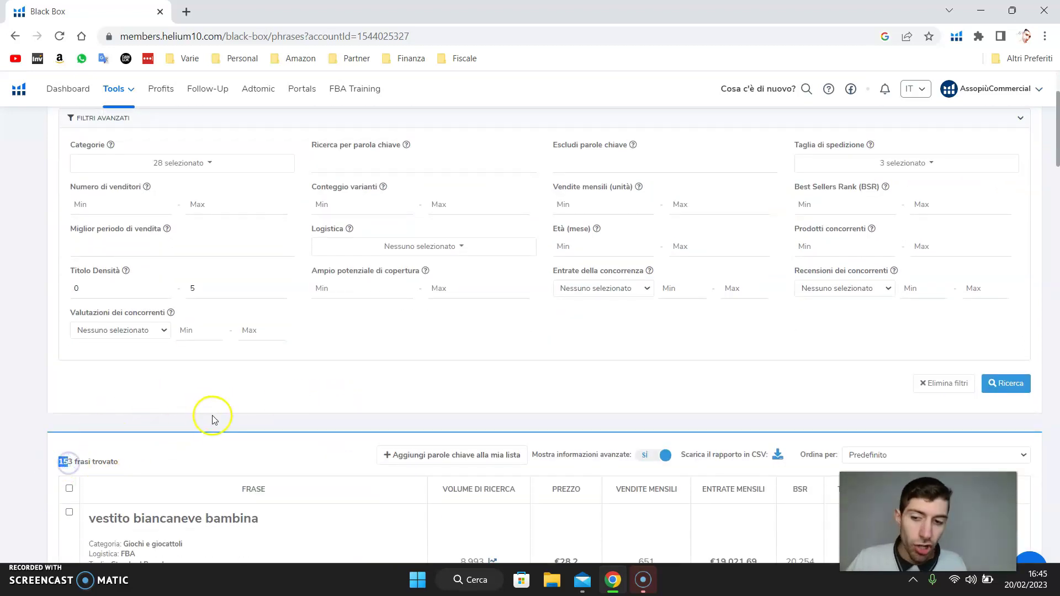
{"action": "scroll", "coordinate": [215, 426], "scroll_direction": "down", "scroll_amount": 3}
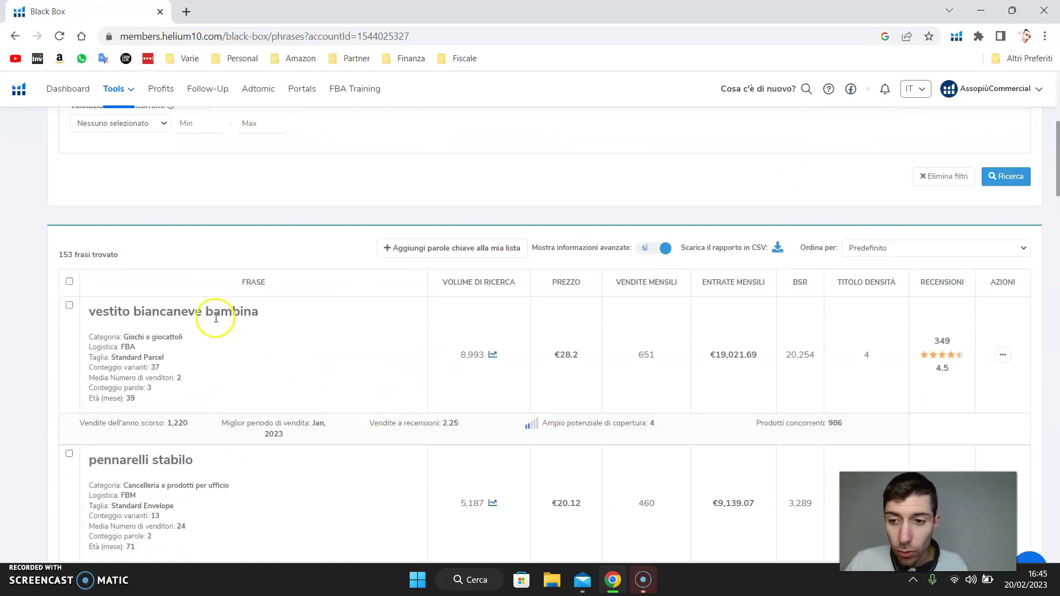
{"action": "scroll", "coordinate": [253, 284], "scroll_direction": "down", "scroll_amount": 4}
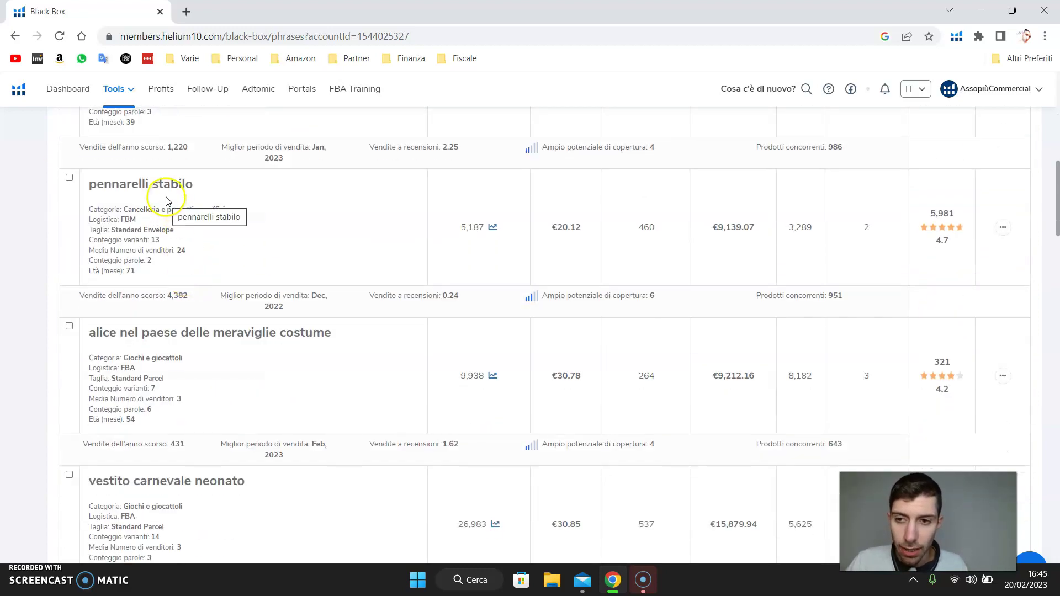
{"action": "scroll", "coordinate": [343, 270], "scroll_direction": "down", "scroll_amount": 2}
{"action": "scroll", "coordinate": [182, 233], "scroll_direction": "up", "scroll_amount": 1}
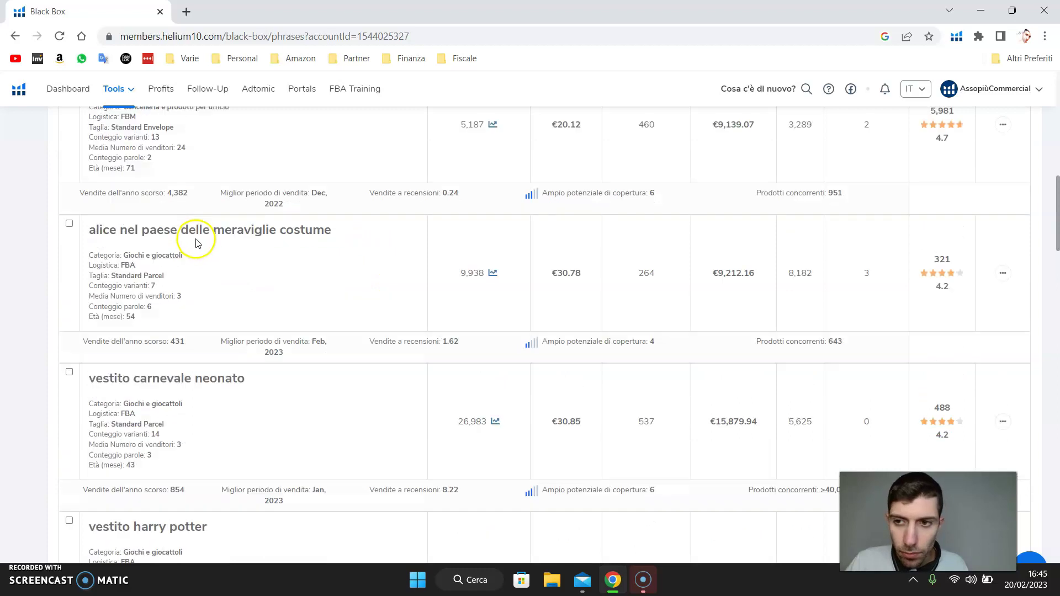
{"action": "scroll", "coordinate": [305, 303], "scroll_direction": "down", "scroll_amount": 1}
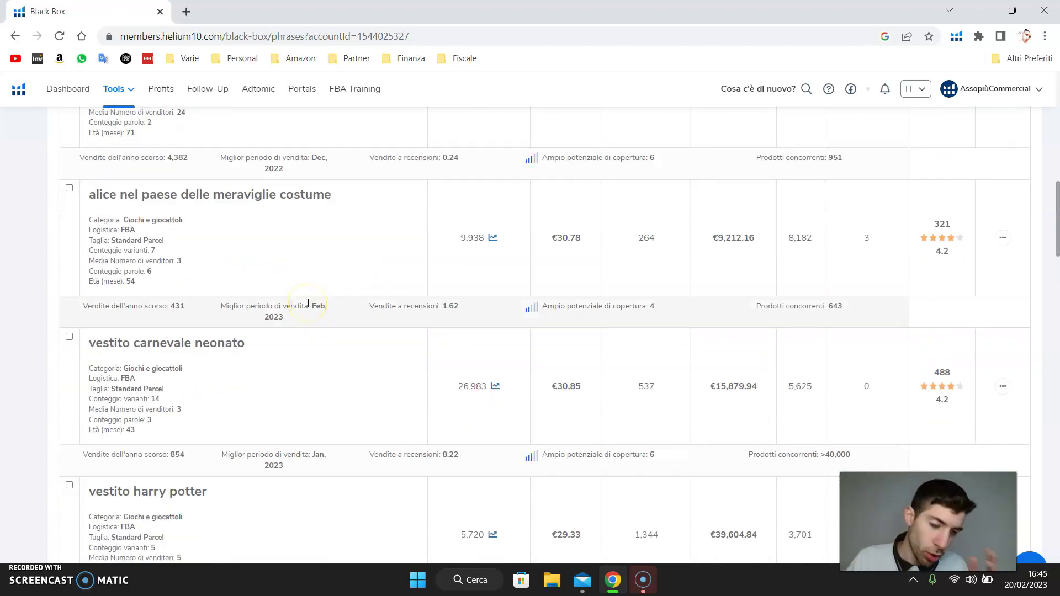
{"action": "scroll", "coordinate": [337, 326], "scroll_direction": "down", "scroll_amount": 1}
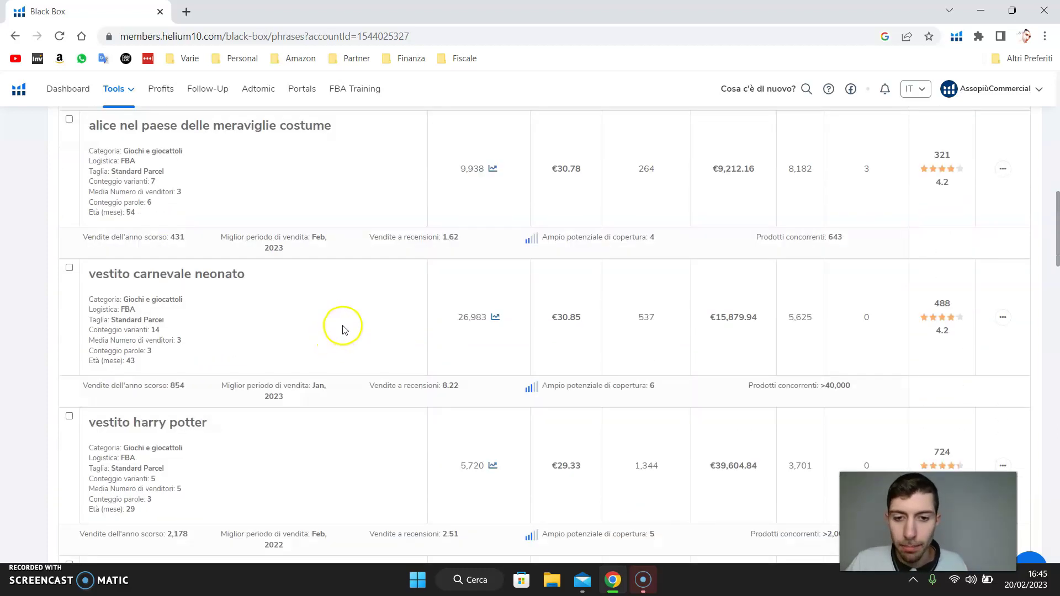
{"action": "scroll", "coordinate": [419, 318], "scroll_direction": "up", "scroll_amount": 2}
{"action": "scroll", "coordinate": [426, 323], "scroll_direction": "down", "scroll_amount": 4}
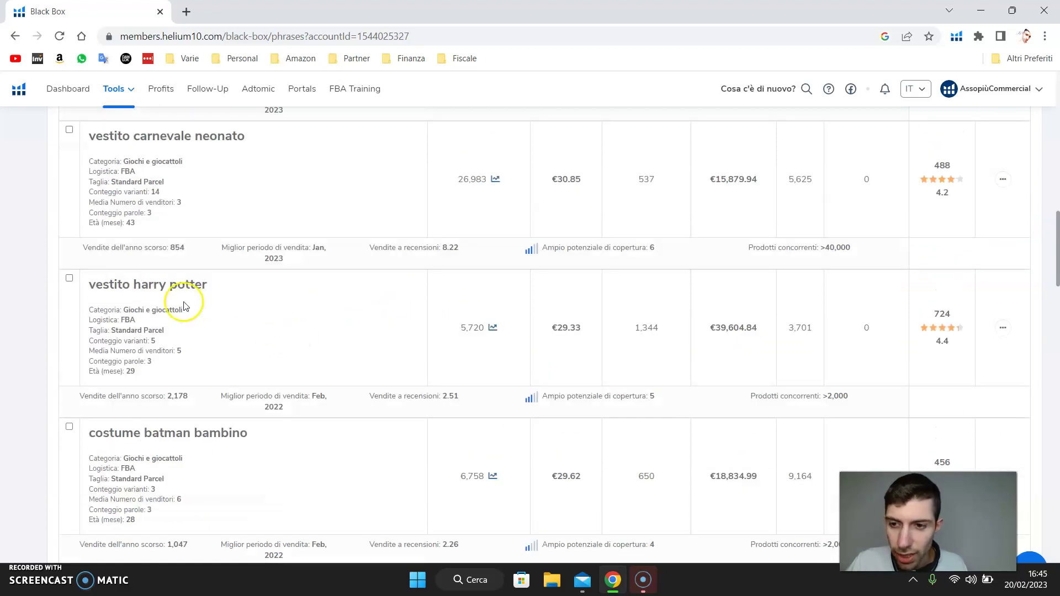
{"action": "scroll", "coordinate": [254, 289], "scroll_direction": "down", "scroll_amount": 2}
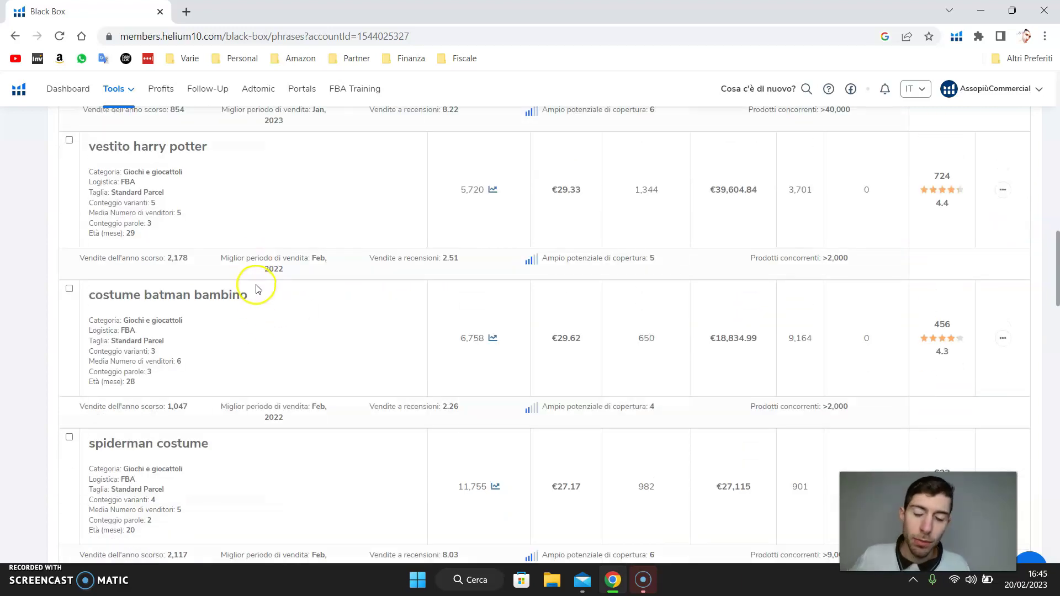
{"action": "scroll", "coordinate": [251, 293], "scroll_direction": "down", "scroll_amount": 6}
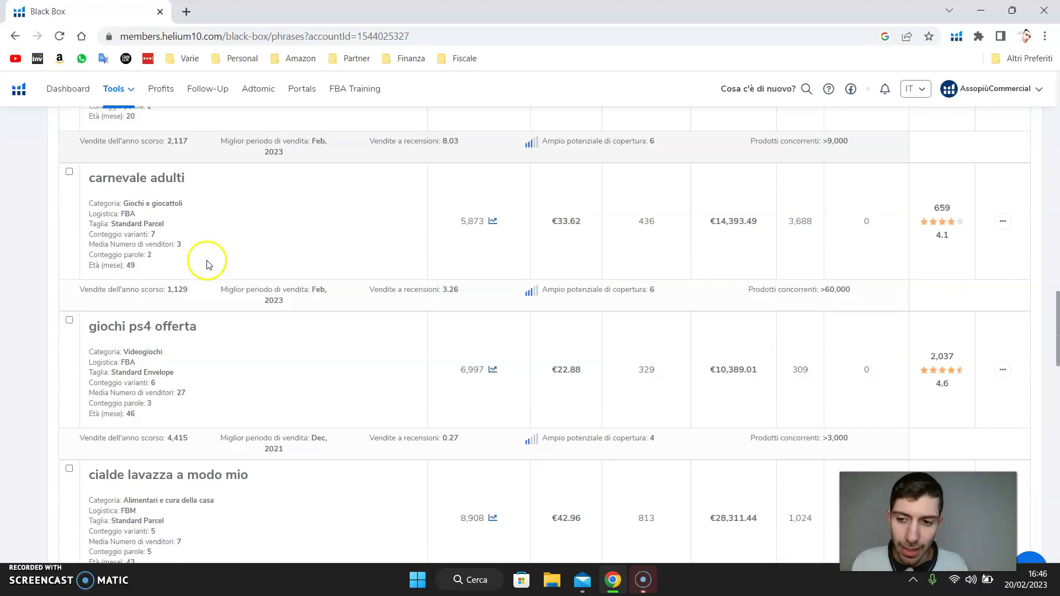
{"action": "scroll", "coordinate": [208, 294], "scroll_direction": "down", "scroll_amount": 1}
{"action": "scroll", "coordinate": [199, 265], "scroll_direction": "up", "scroll_amount": 2}
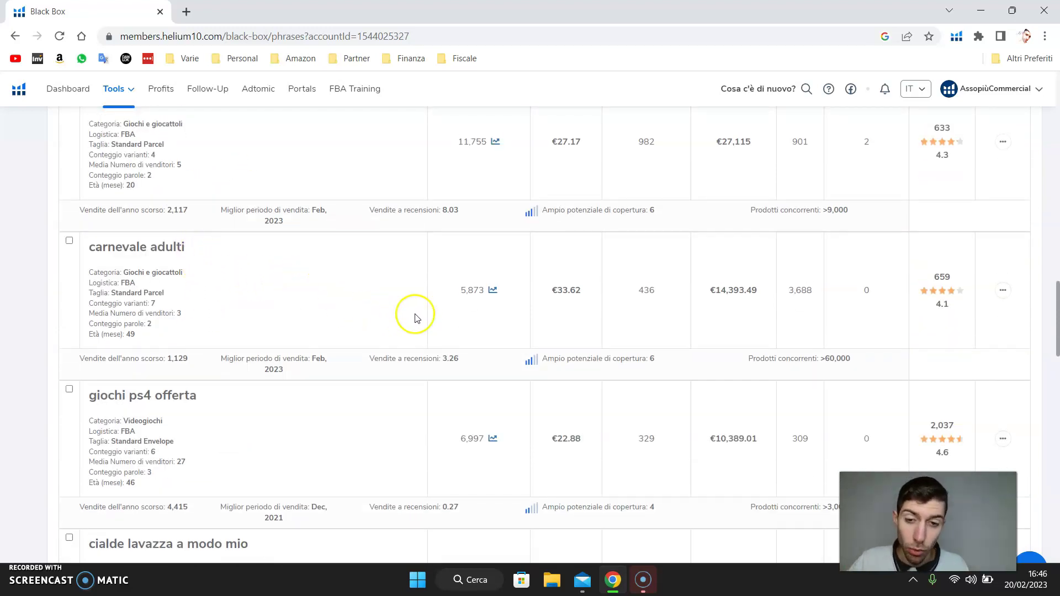
{"action": "scroll", "coordinate": [290, 309], "scroll_direction": "down", "scroll_amount": 3}
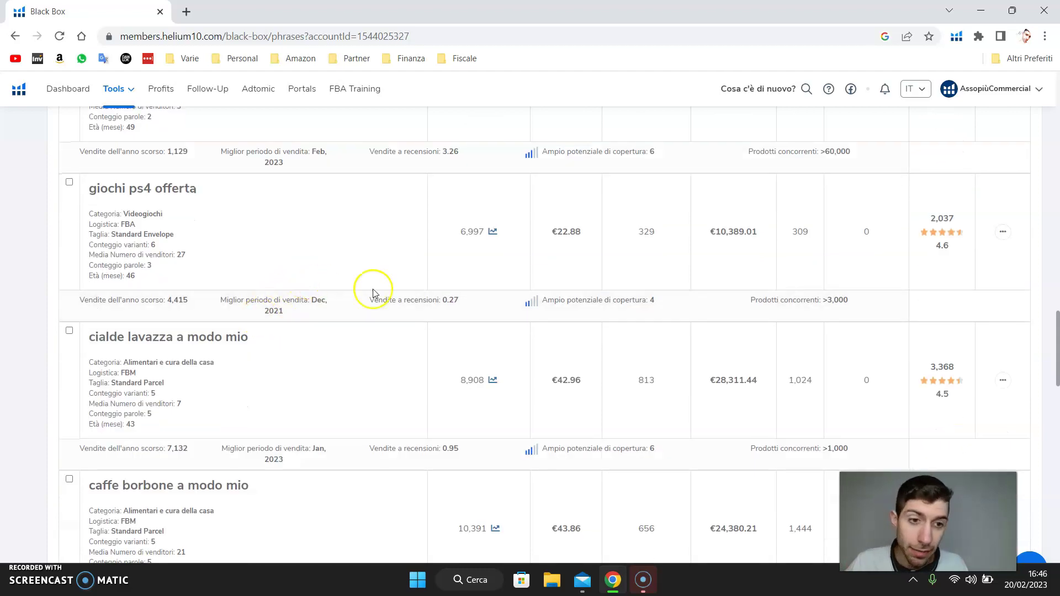
{"action": "scroll", "coordinate": [386, 290], "scroll_direction": "up", "scroll_amount": 2}
{"action": "scroll", "coordinate": [871, 373], "scroll_direction": "down", "scroll_amount": 2}
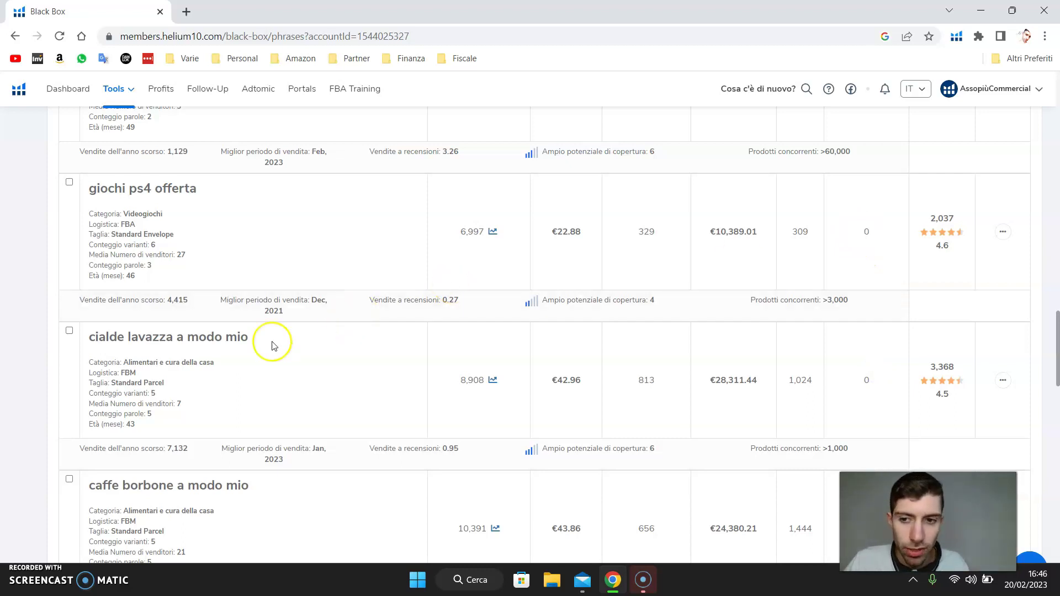
{"action": "scroll", "coordinate": [237, 307], "scroll_direction": "down", "scroll_amount": 2}
{"action": "scroll", "coordinate": [112, 303], "scroll_direction": "down", "scroll_amount": 8}
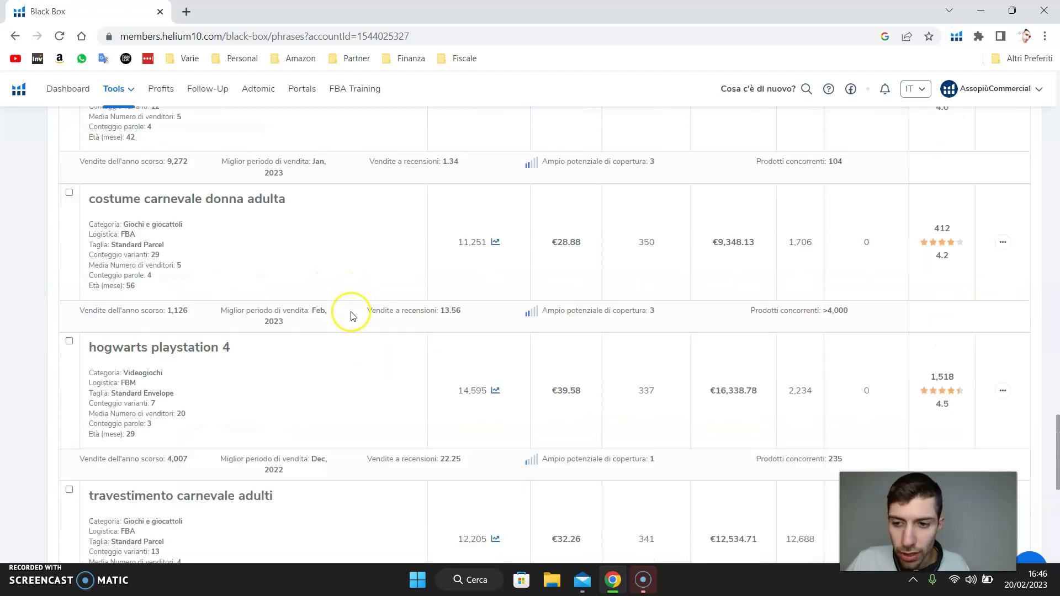
{"action": "scroll", "coordinate": [351, 314], "scroll_direction": "down", "scroll_amount": 3}
{"action": "scroll", "coordinate": [366, 315], "scroll_direction": "down", "scroll_amount": 4}
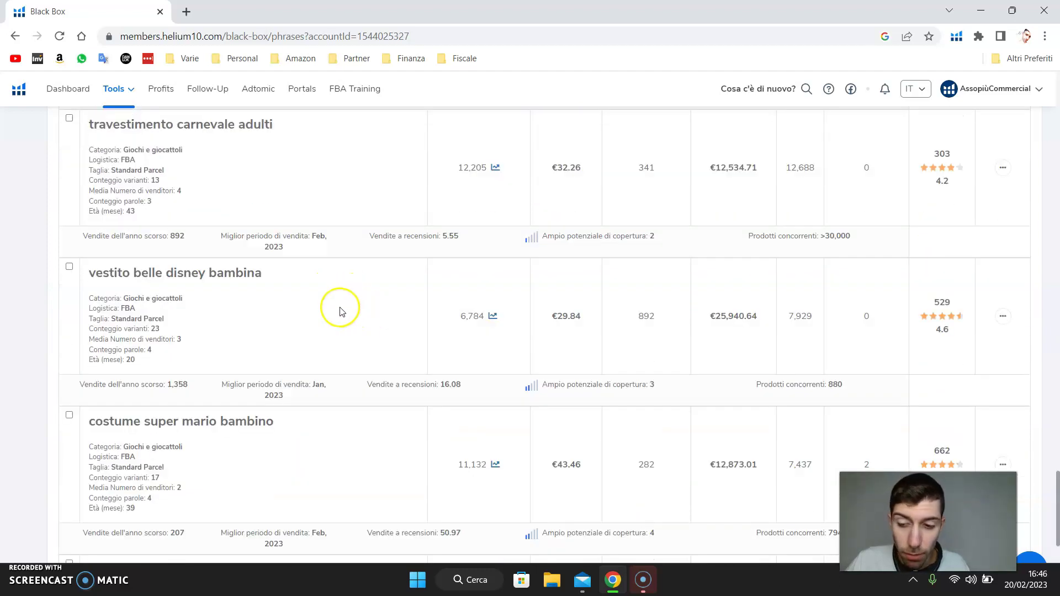
{"action": "scroll", "coordinate": [356, 314], "scroll_direction": "down", "scroll_amount": 3}
{"action": "scroll", "coordinate": [351, 312], "scroll_direction": "down", "scroll_amount": 3}
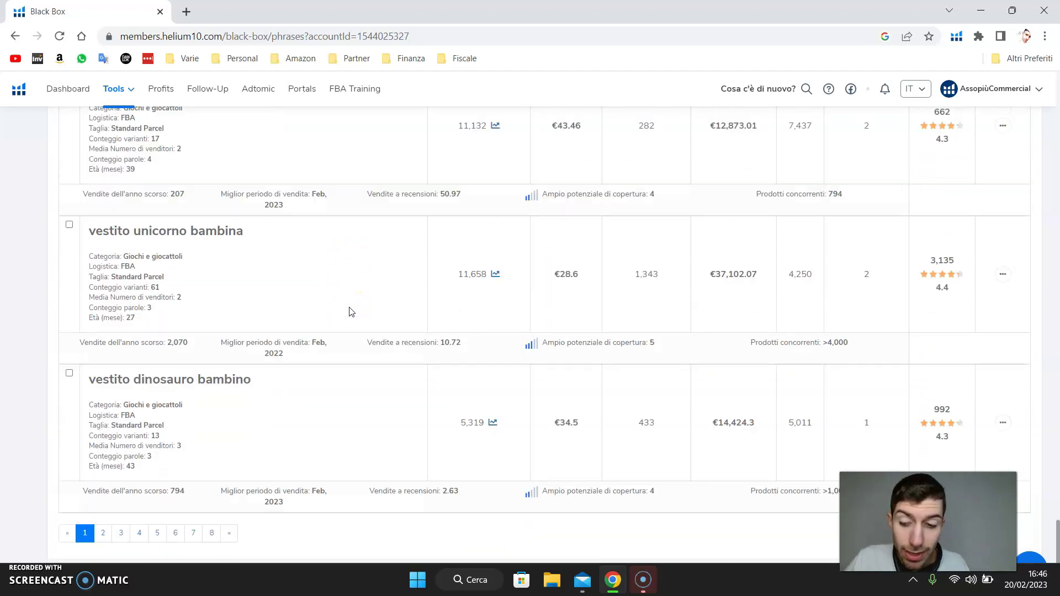
Step: Go to the second results page and examine the search volume, price and revenue of "bollitore acqua elettrico piccolo"
{"action": "left_click", "coordinate": [103, 534]}
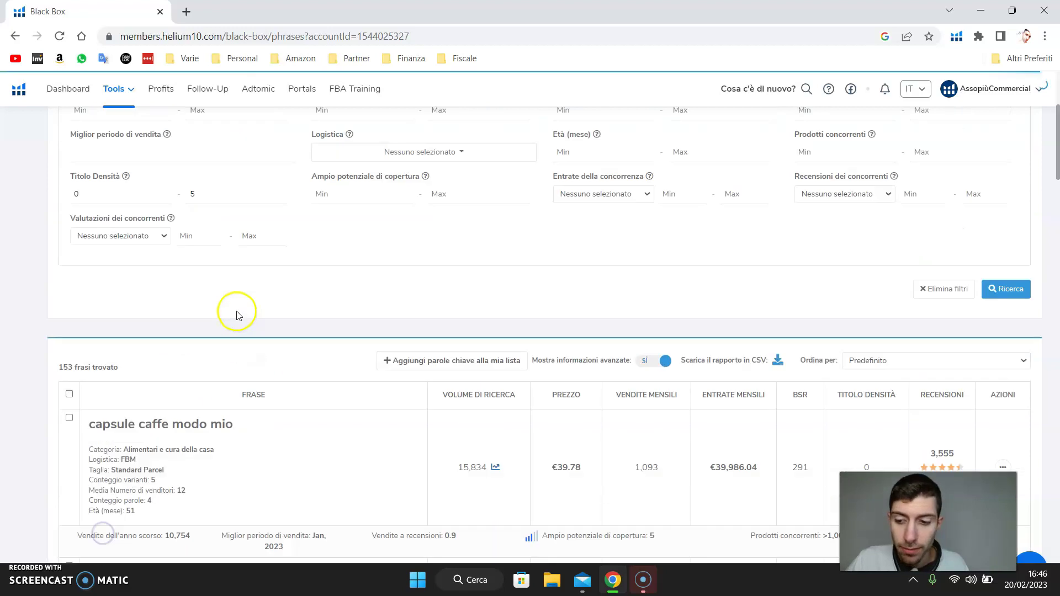
{"action": "scroll", "coordinate": [237, 308], "scroll_direction": "down", "scroll_amount": 6}
{"action": "scroll", "coordinate": [287, 303], "scroll_direction": "down", "scroll_amount": 3}
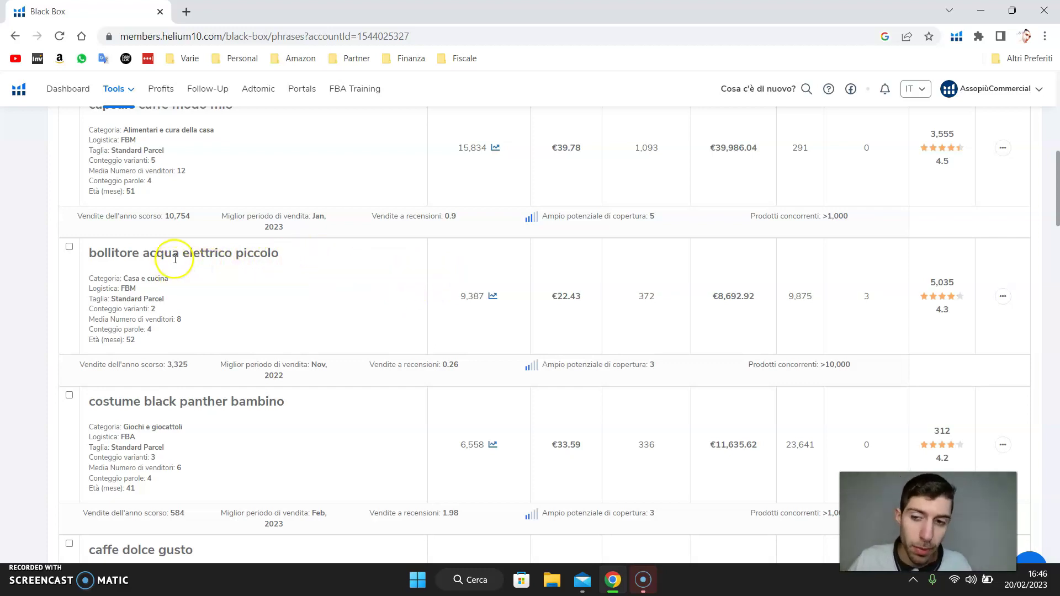
{"action": "left_click_drag", "start_coordinate": [89, 253], "coordinate": [269, 250]}
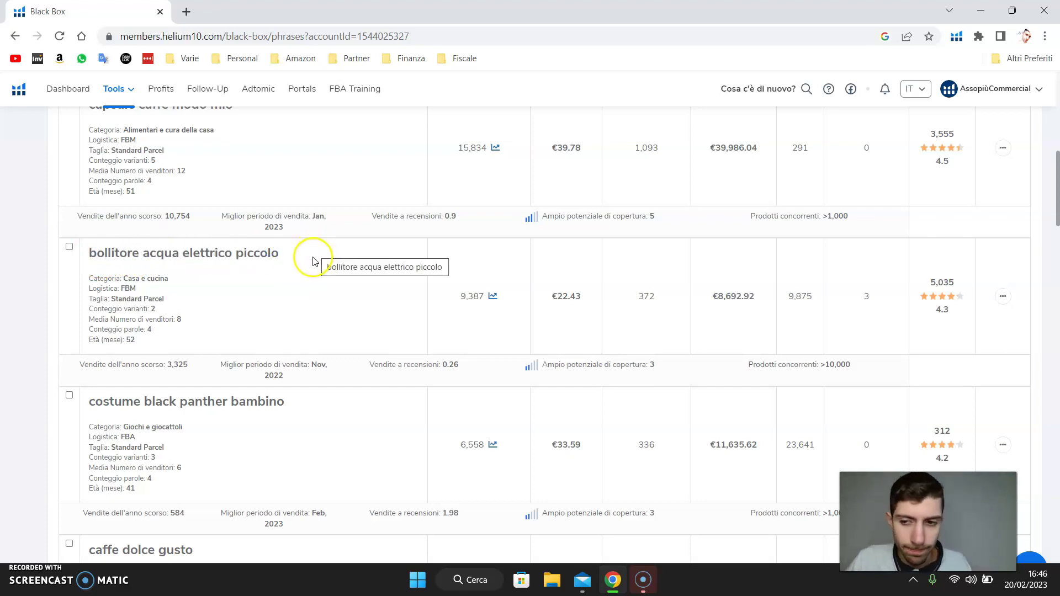
{"action": "scroll", "coordinate": [315, 259], "scroll_direction": "down", "scroll_amount": 1}
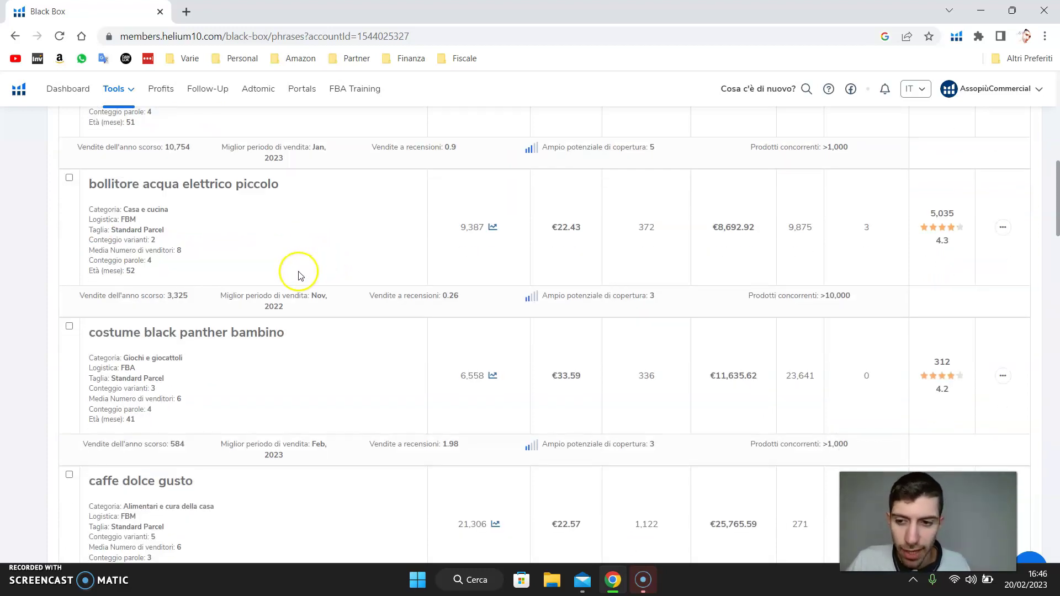
{"action": "scroll", "coordinate": [289, 272], "scroll_direction": "up", "scroll_amount": 1}
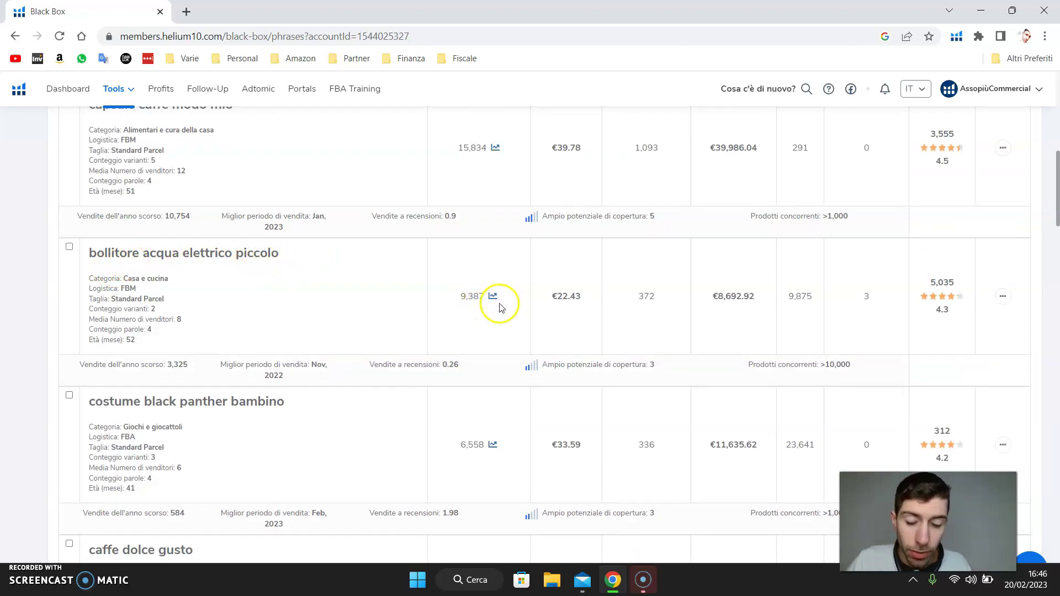
{"action": "left_click", "coordinate": [723, 296]}
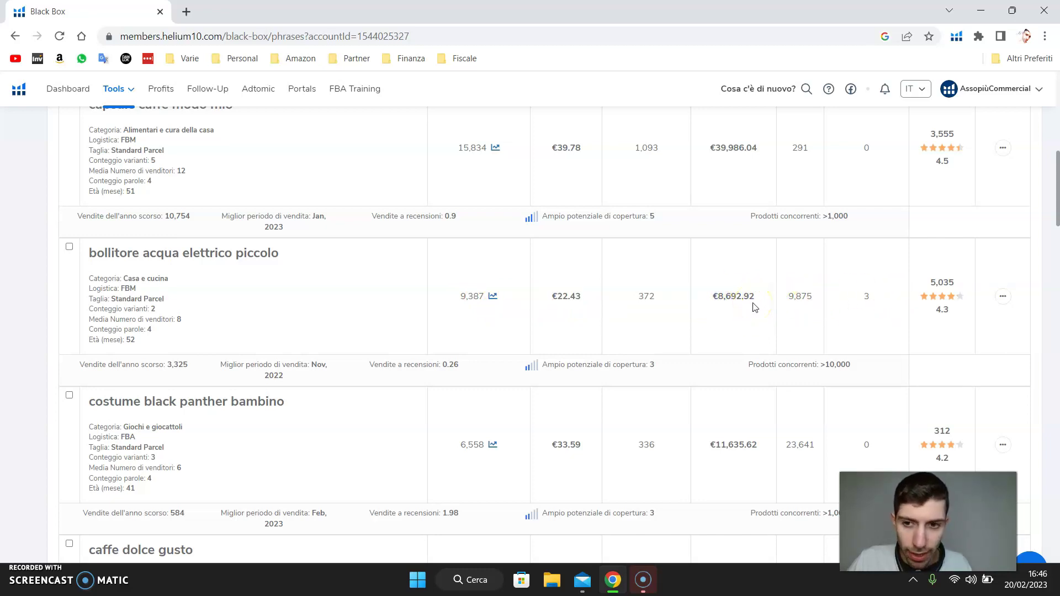
Step: Open the Amazon search for "bollitore acqua elettrico piccolo" in a new tab and return to the Black Box results
{"action": "scroll", "coordinate": [754, 310], "scroll_direction": "down", "scroll_amount": 3}
{"action": "scroll", "coordinate": [983, 225], "scroll_direction": "up", "scroll_amount": 2}
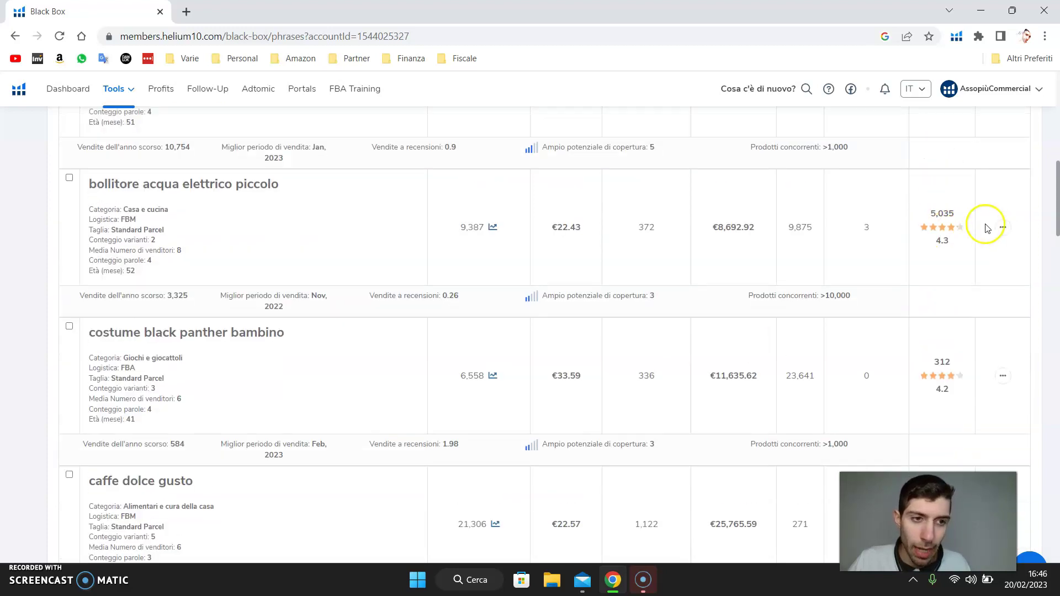
{"action": "left_click", "coordinate": [1003, 232]}
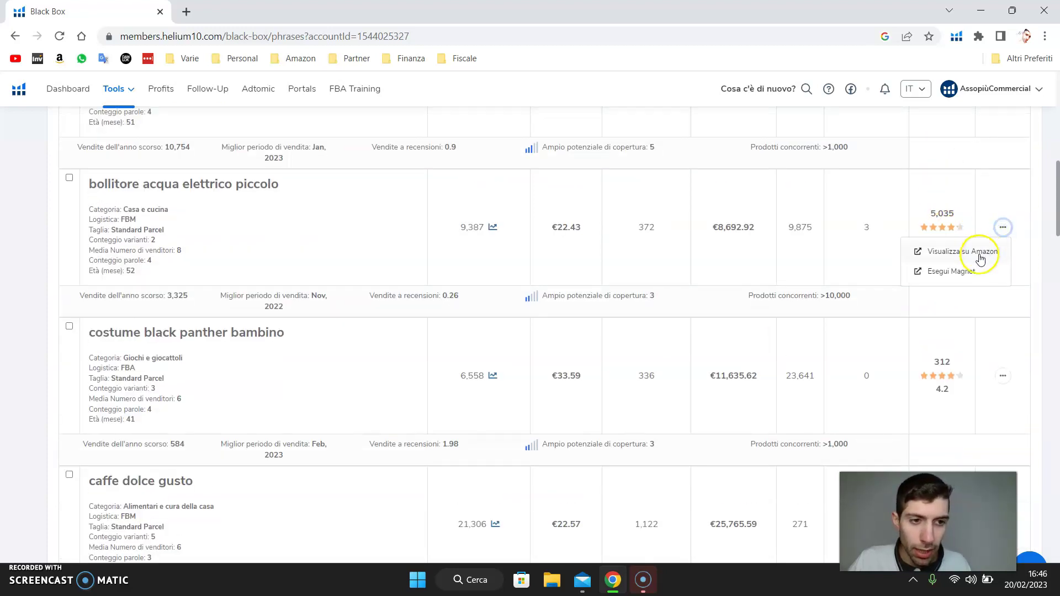
{"action": "left_click", "coordinate": [980, 257]}
{"action": "left_click", "coordinate": [51, 11]}
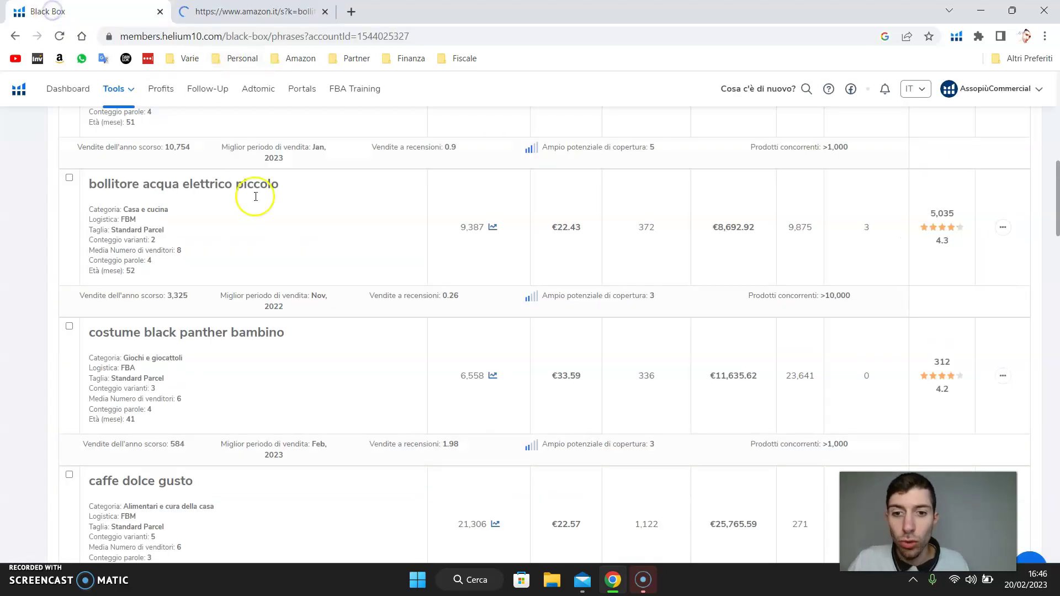
Step: Look through the Amazon results for "bollitore acqua elettrico piccolo", examining the kettles' types, prices and review counts
{"action": "left_click", "coordinate": [248, 13]}
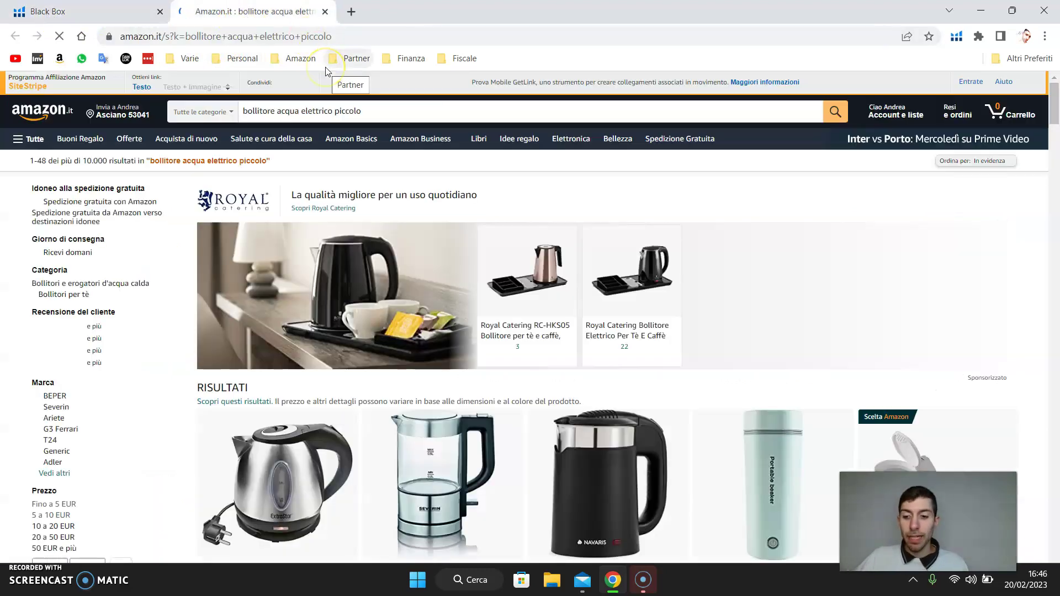
{"action": "scroll", "coordinate": [395, 207], "scroll_direction": "down", "scroll_amount": 3}
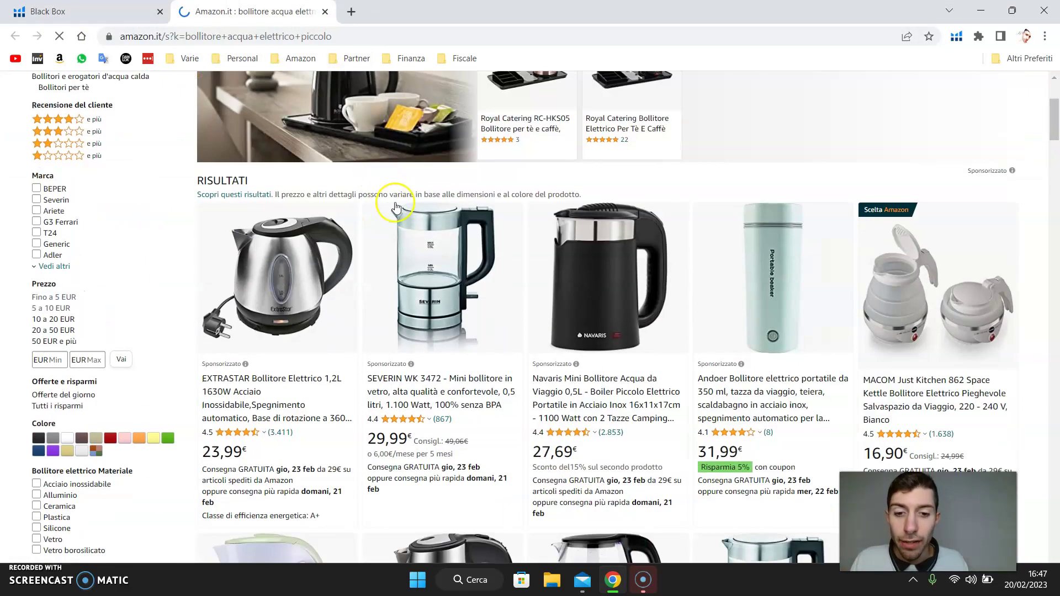
{"action": "scroll", "coordinate": [396, 207], "scroll_direction": "down", "scroll_amount": 3}
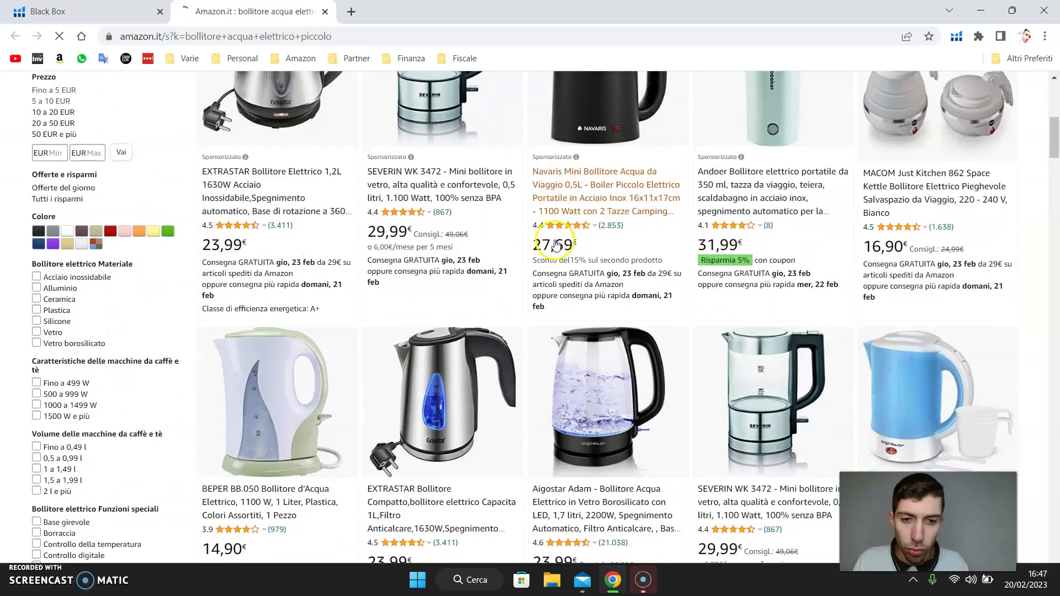
{"action": "scroll", "coordinate": [555, 245], "scroll_direction": "down", "scroll_amount": 2}
{"action": "scroll", "coordinate": [556, 246], "scroll_direction": "up", "scroll_amount": 2}
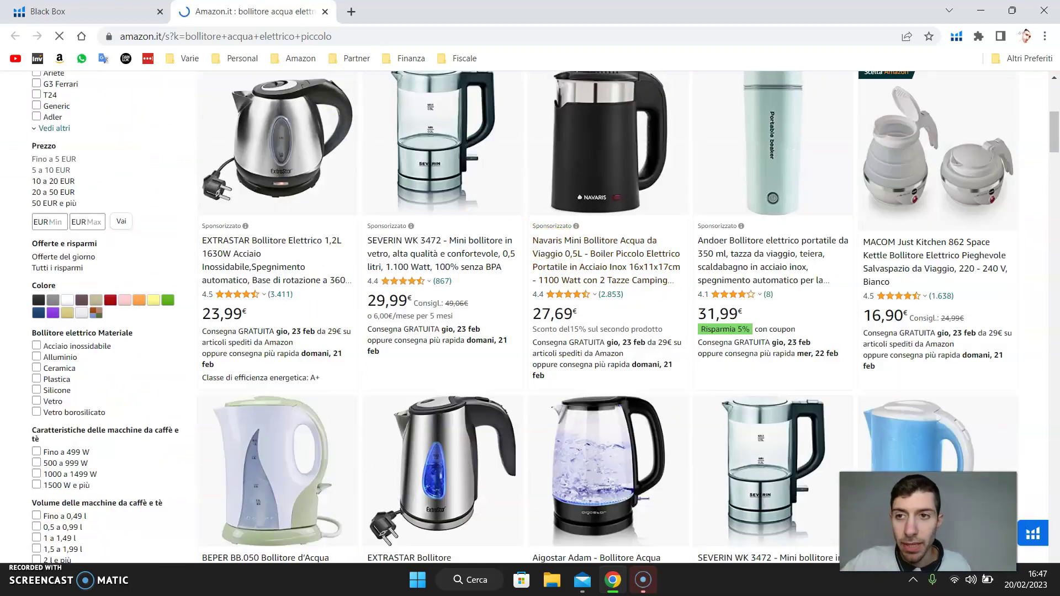
Step: Return to the Black Box results and examine the competition metrics of the phrase "bollitore acqua elettrico piccolo"
{"action": "key", "text": "ctrl+Tab"}
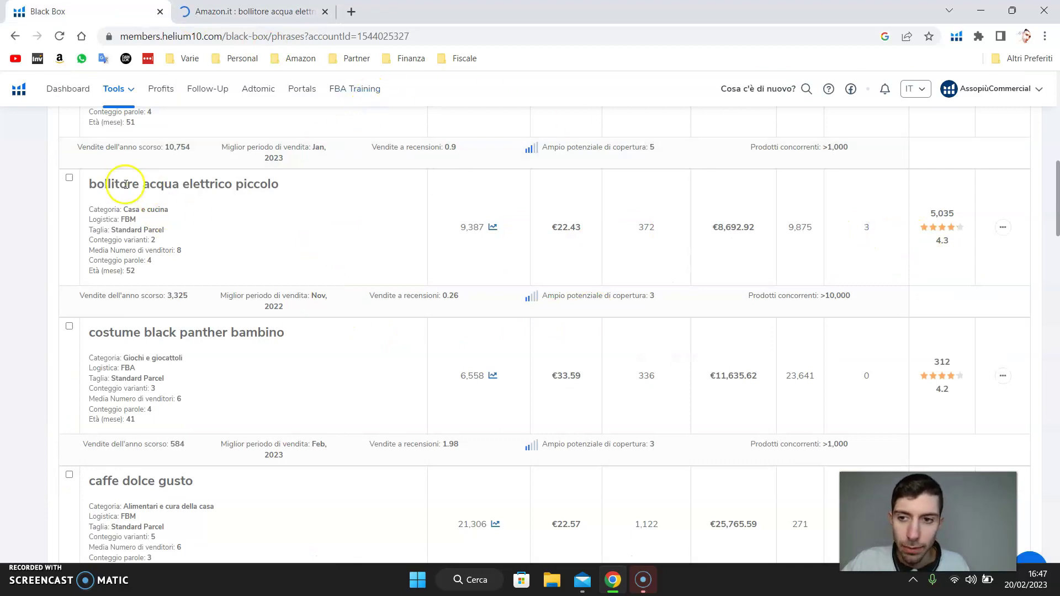
{"action": "left_click_drag", "start_coordinate": [97, 184], "coordinate": [278, 180]}
{"action": "left_click", "coordinate": [296, 181]}
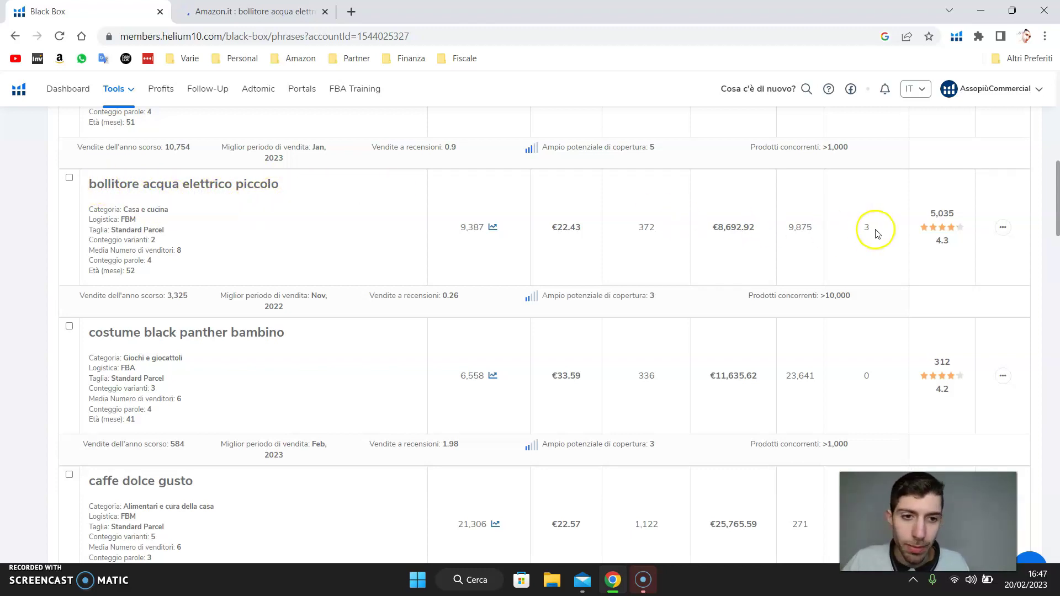
Step: Go back to the Amazon kettle results and run the Helium 10 extension's Xray Amazon Product Research on them
{"action": "left_click", "coordinate": [260, 11]}
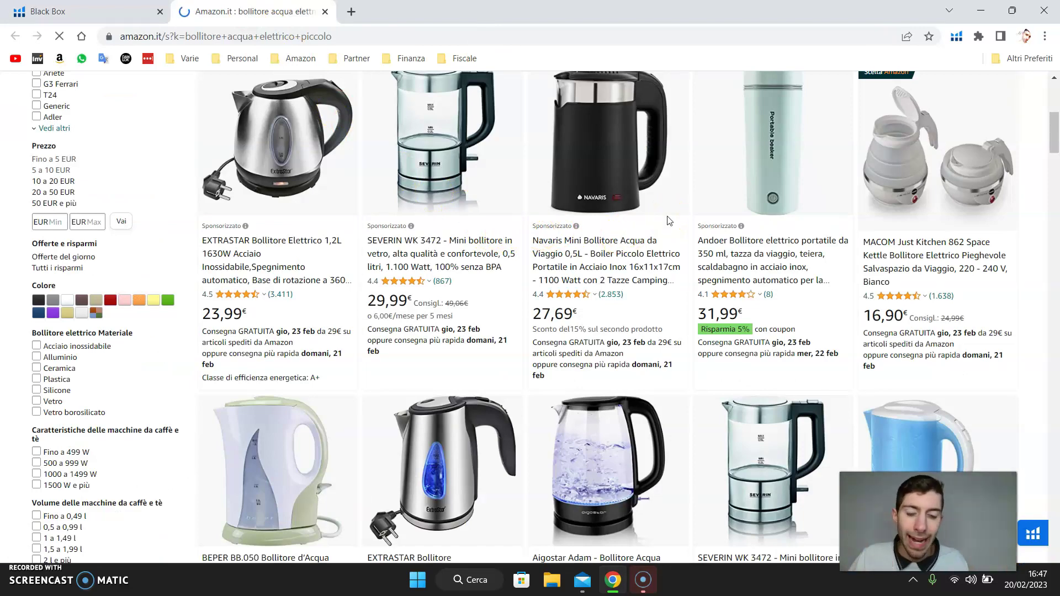
{"action": "scroll", "coordinate": [553, 309], "scroll_direction": "down", "scroll_amount": 10}
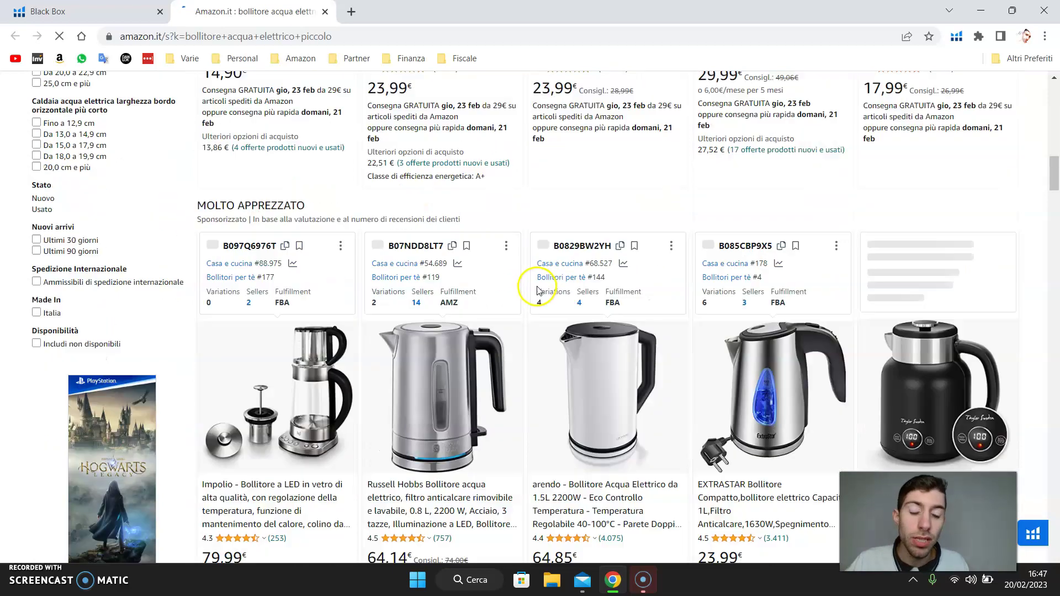
{"action": "scroll", "coordinate": [539, 290], "scroll_direction": "up", "scroll_amount": 10}
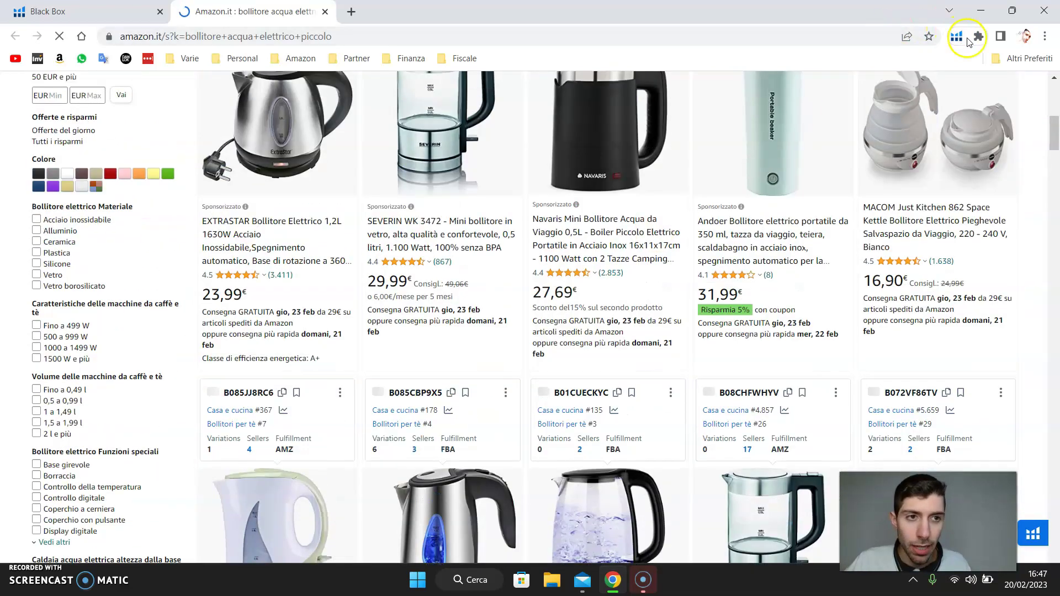
{"action": "left_click", "coordinate": [959, 39]}
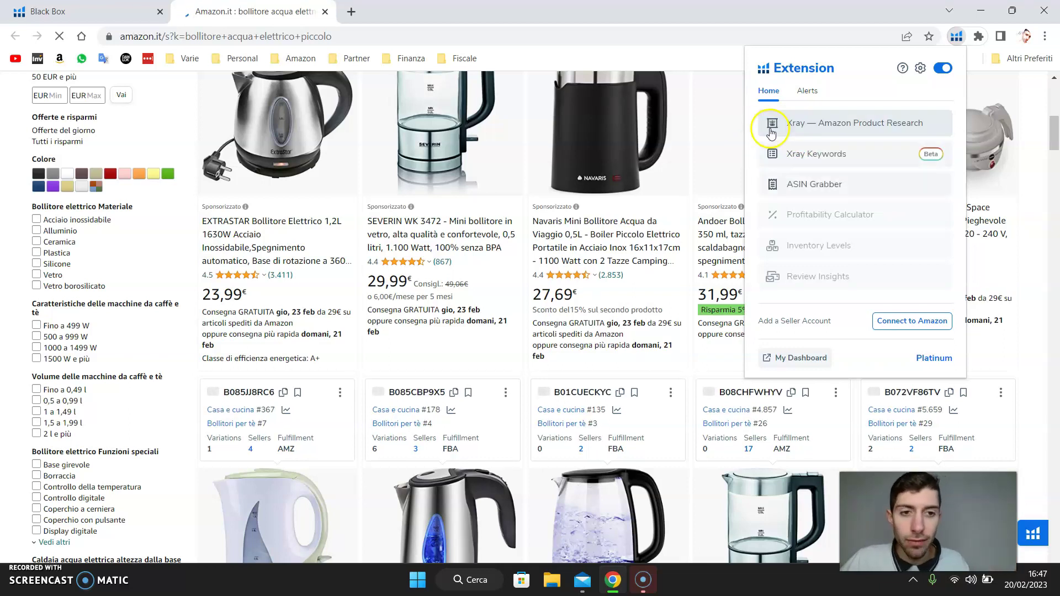
{"action": "left_click", "coordinate": [790, 118]}
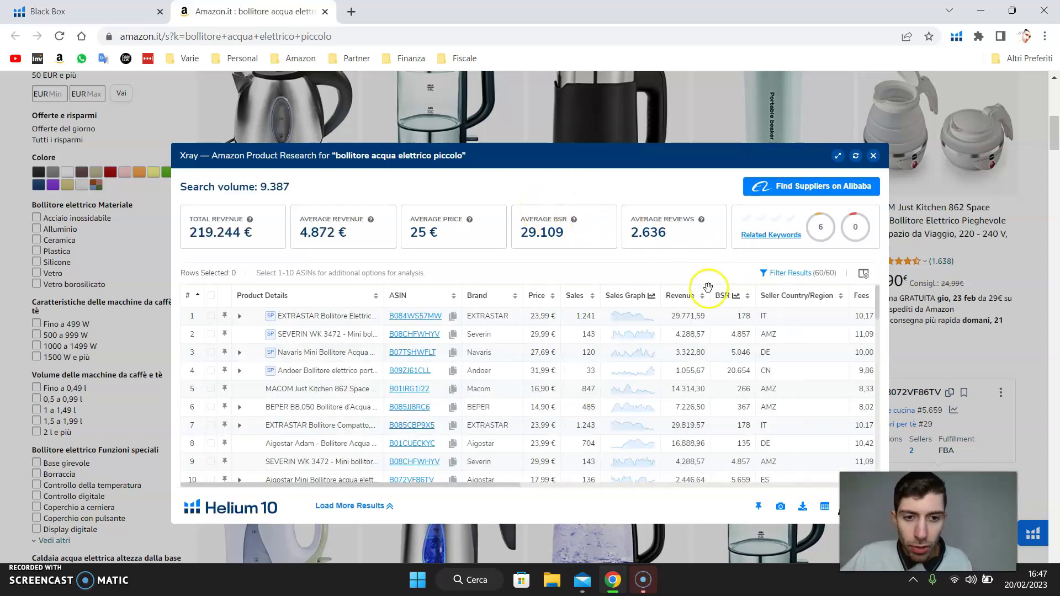
Step: Sort the Xray product list by revenue from highest to lowest and review the best-earning kettles
{"action": "left_click", "coordinate": [690, 296]}
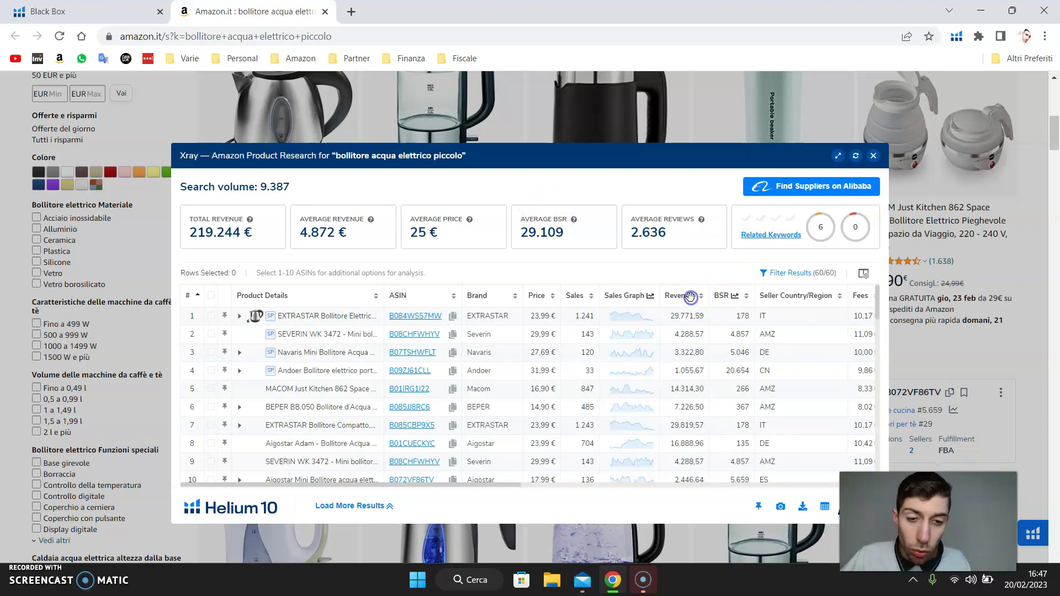
{"action": "left_click", "coordinate": [690, 297]}
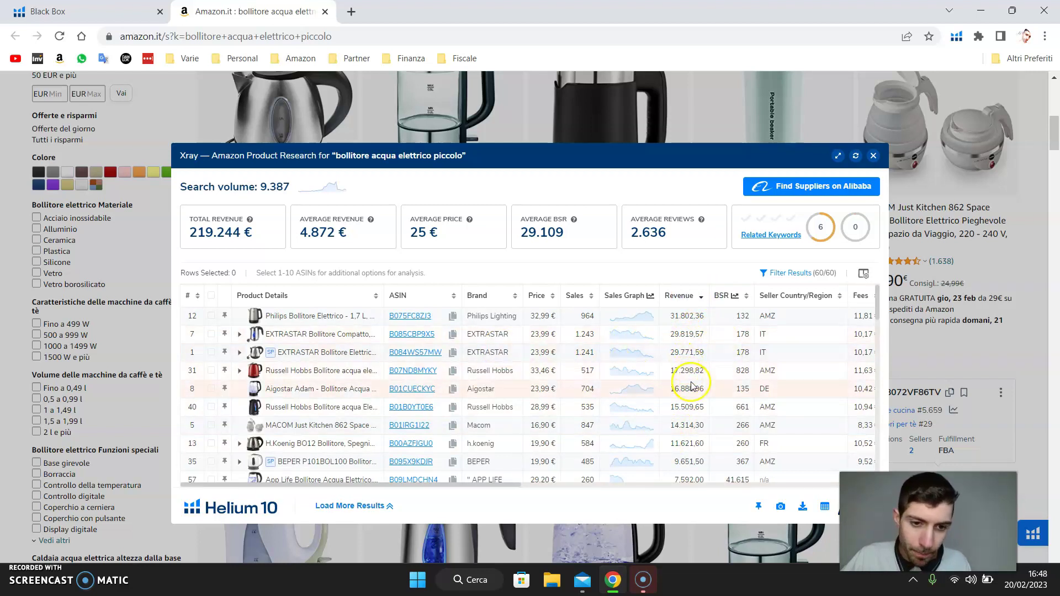
{"action": "scroll", "coordinate": [687, 376], "scroll_direction": "down", "scroll_amount": 1}
{"action": "scroll", "coordinate": [686, 376], "scroll_direction": "up", "scroll_amount": 1}
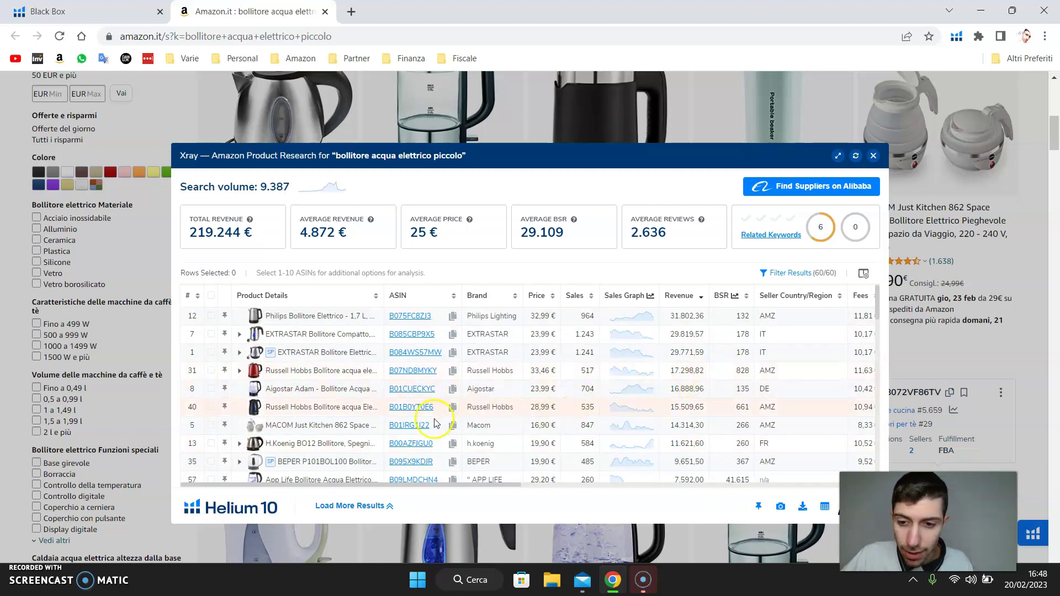
Step: Open the search volume history of "bollitore acqua elettrico piccolo" and display it for All Time to examine seasonality
{"action": "scroll", "coordinate": [359, 408], "scroll_direction": "up", "scroll_amount": 1}
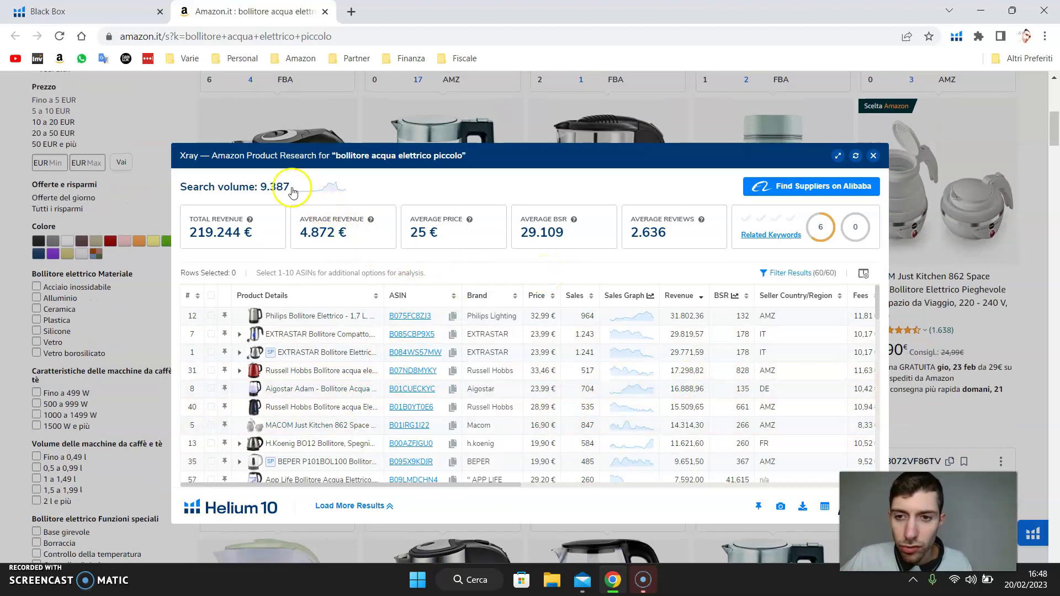
{"action": "left_click", "coordinate": [334, 188]}
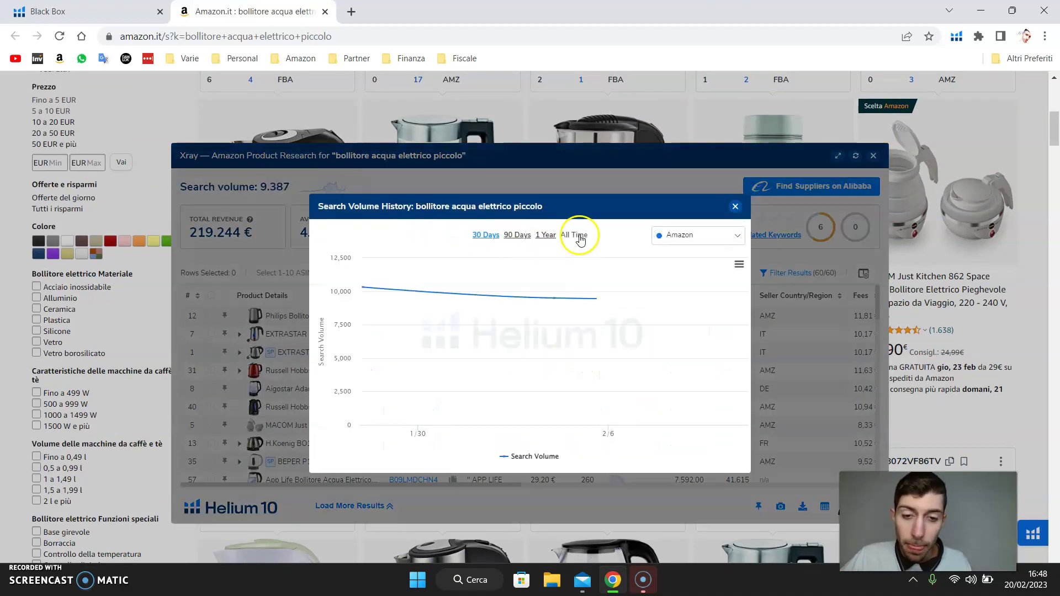
{"action": "left_click", "coordinate": [577, 236]}
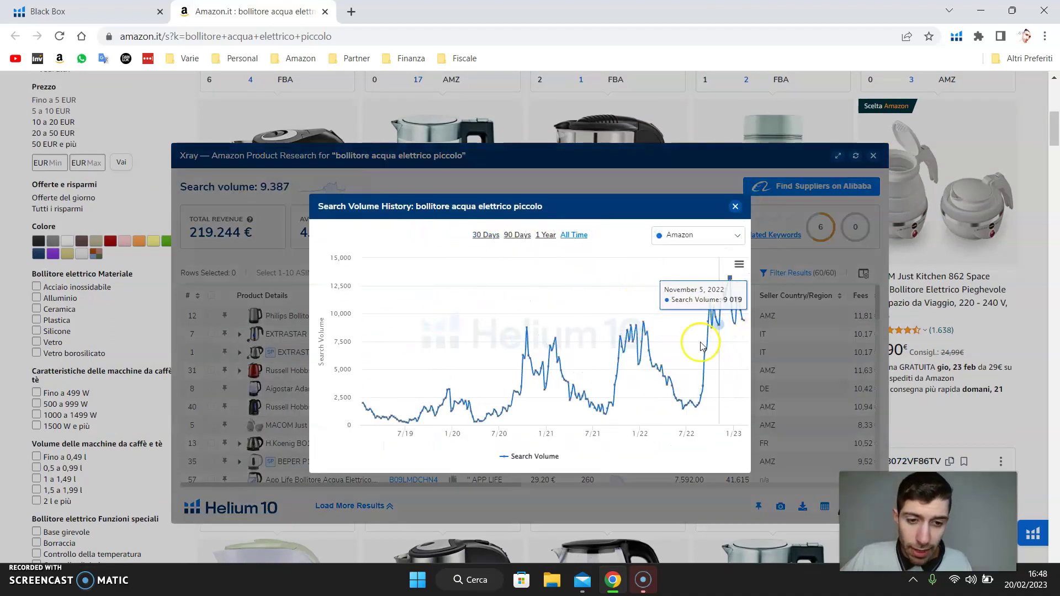